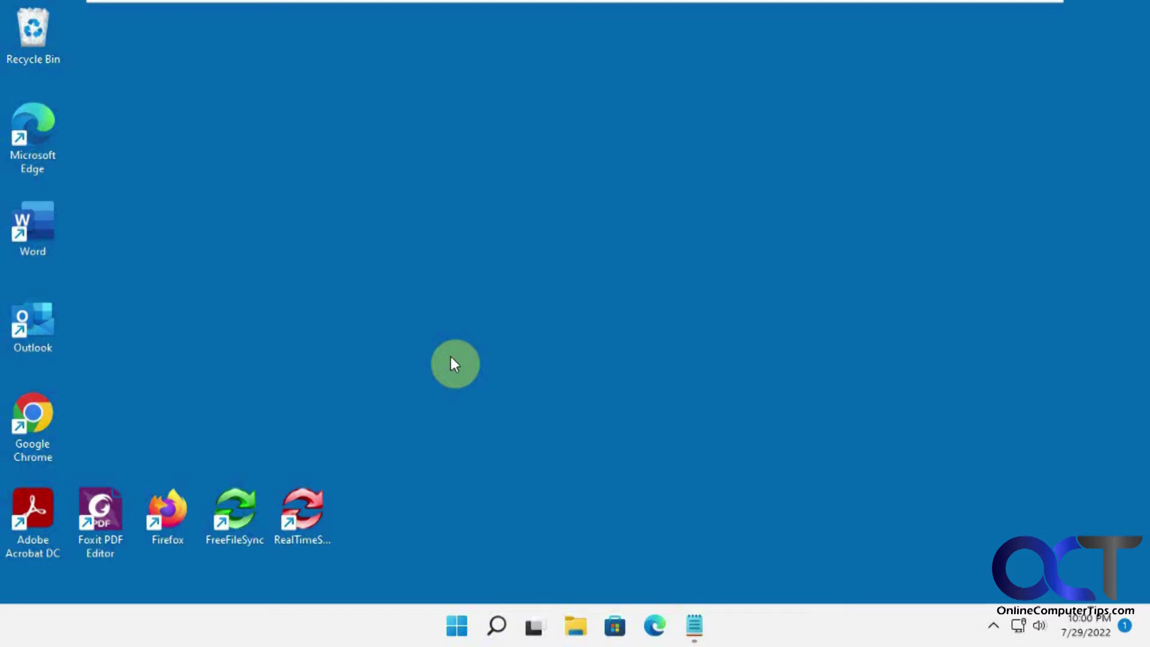
Open the taskbar search panel and browse its Bing highlights like International Tiger Day
left_click(457, 629)
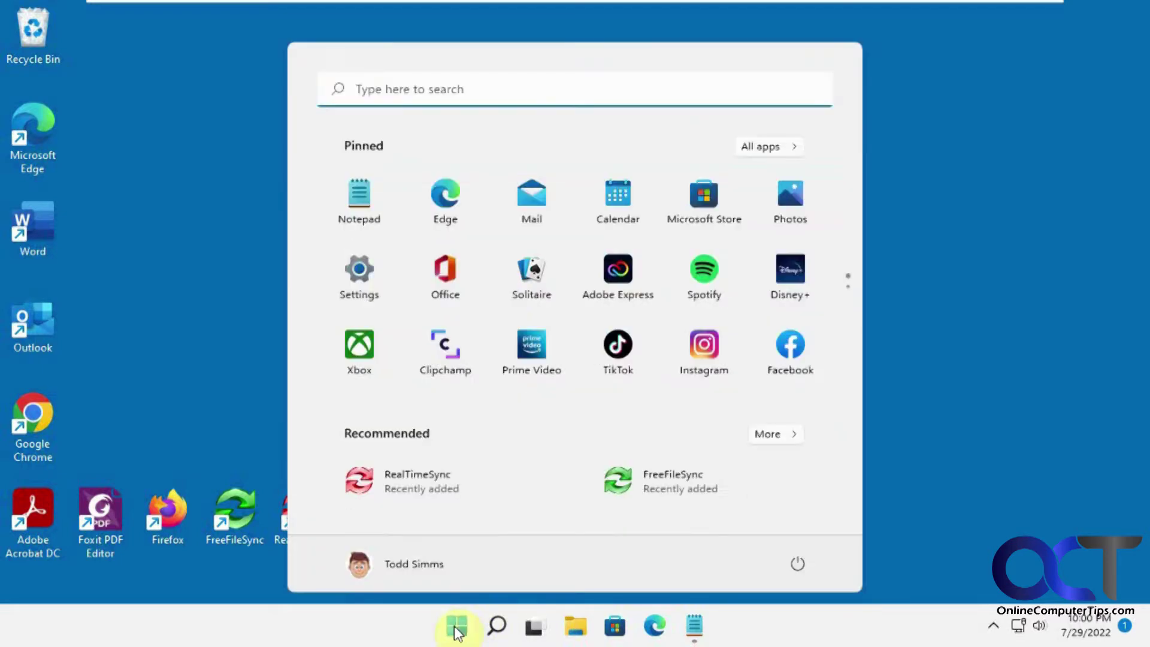
left_click(497, 629)
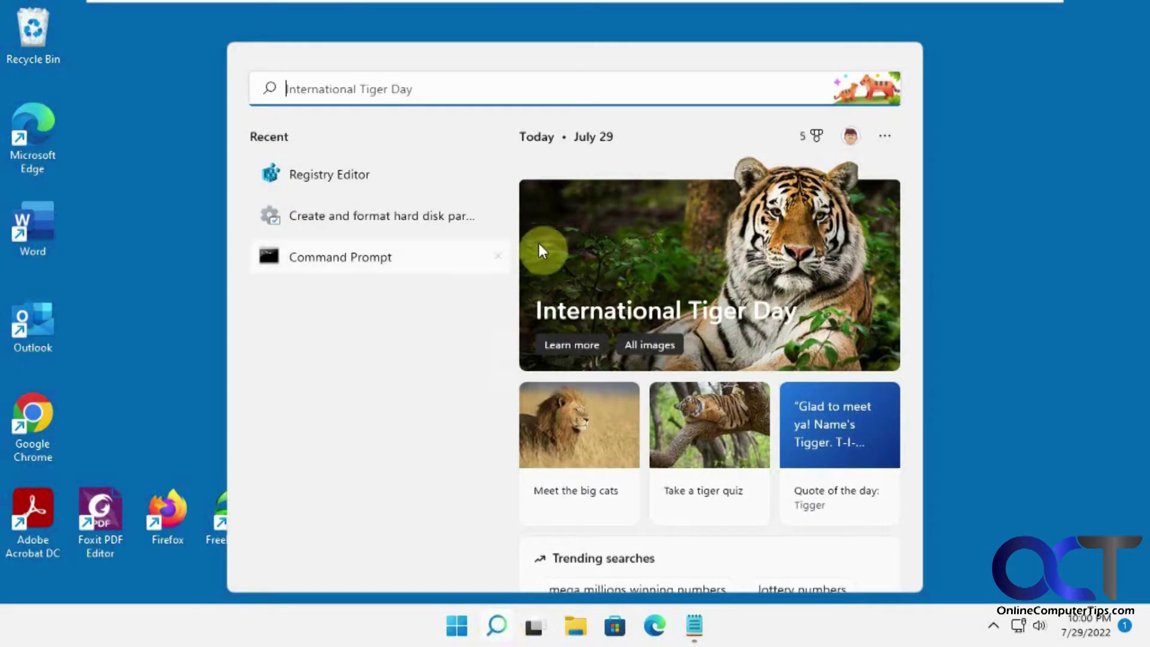
scroll(685, 438, "down", 1)
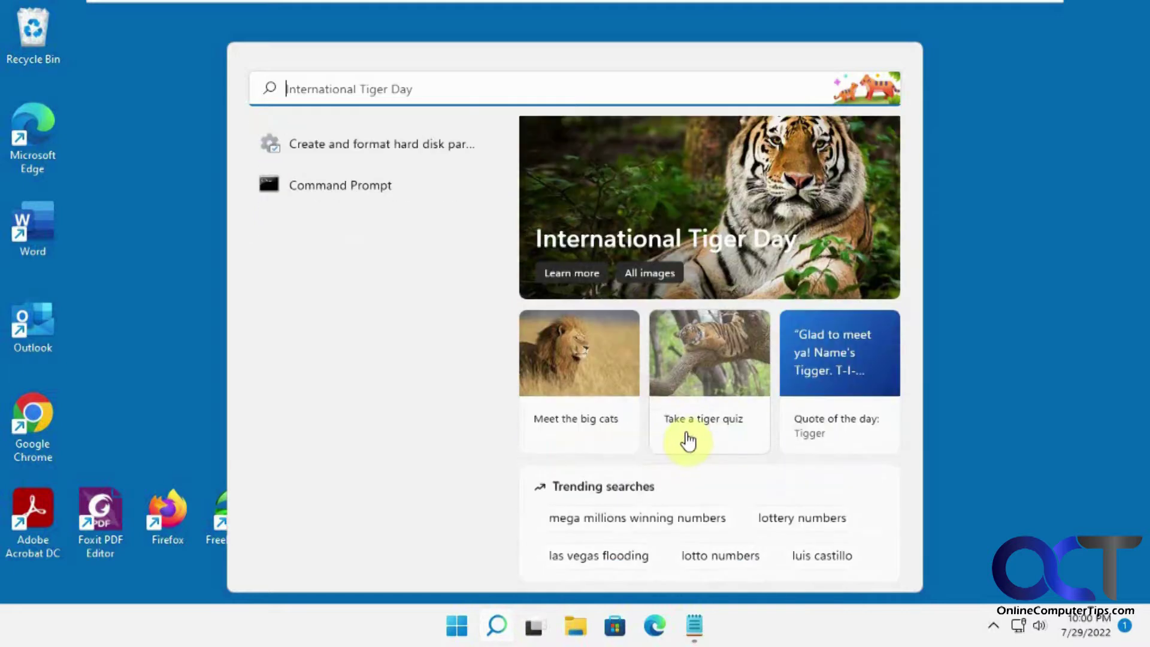
scroll(687, 455, "up", 1)
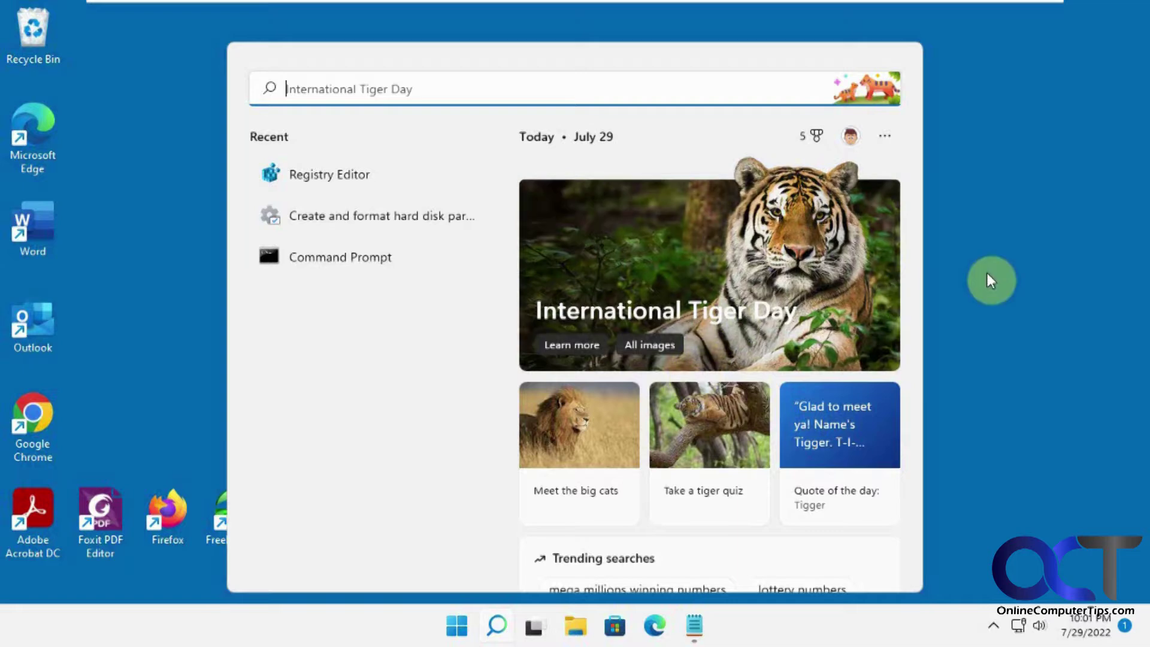
Close the search flyout and search the Start menu for 'regedit'
left_click(1010, 269)
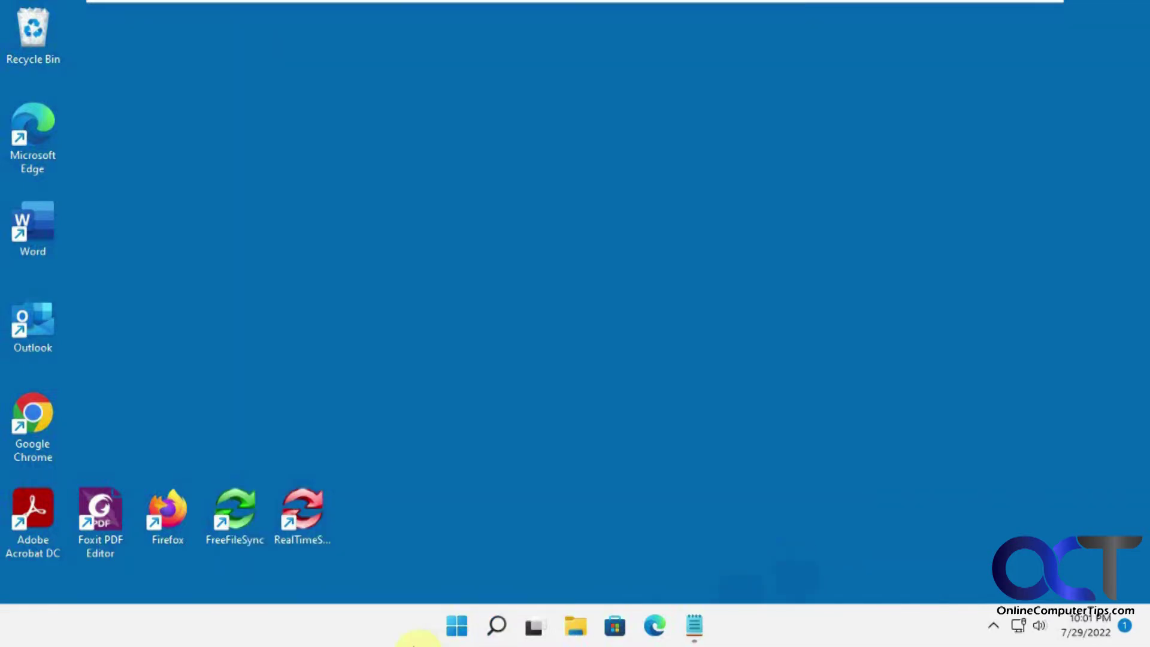
left_click(457, 625)
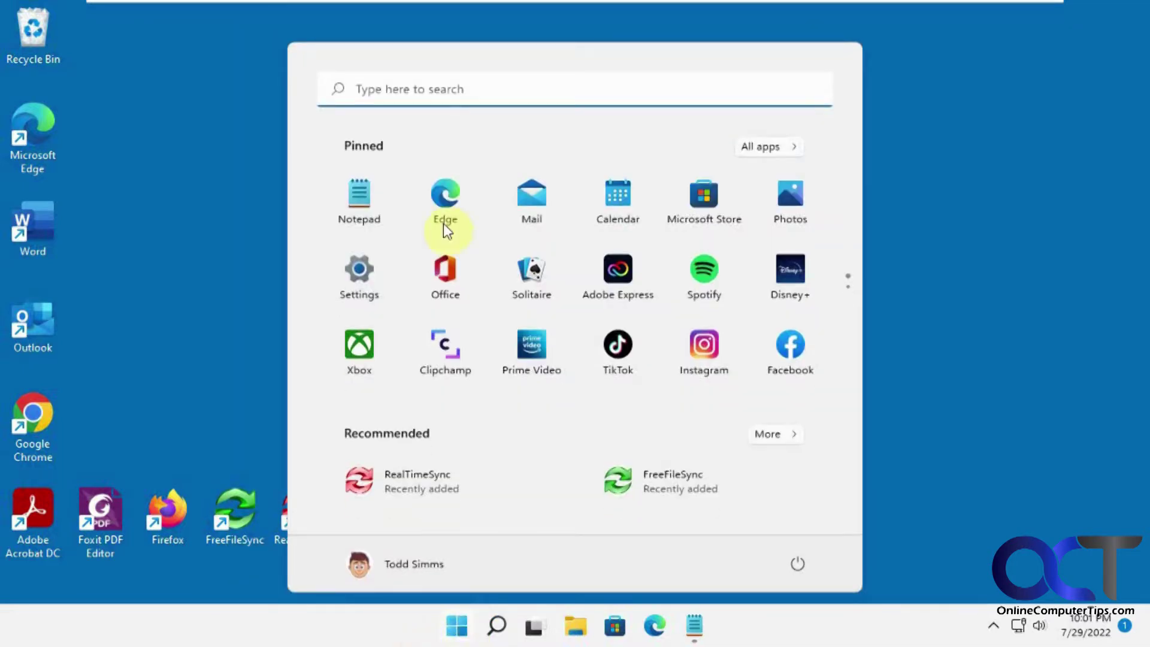
left_click(468, 93)
type("re")
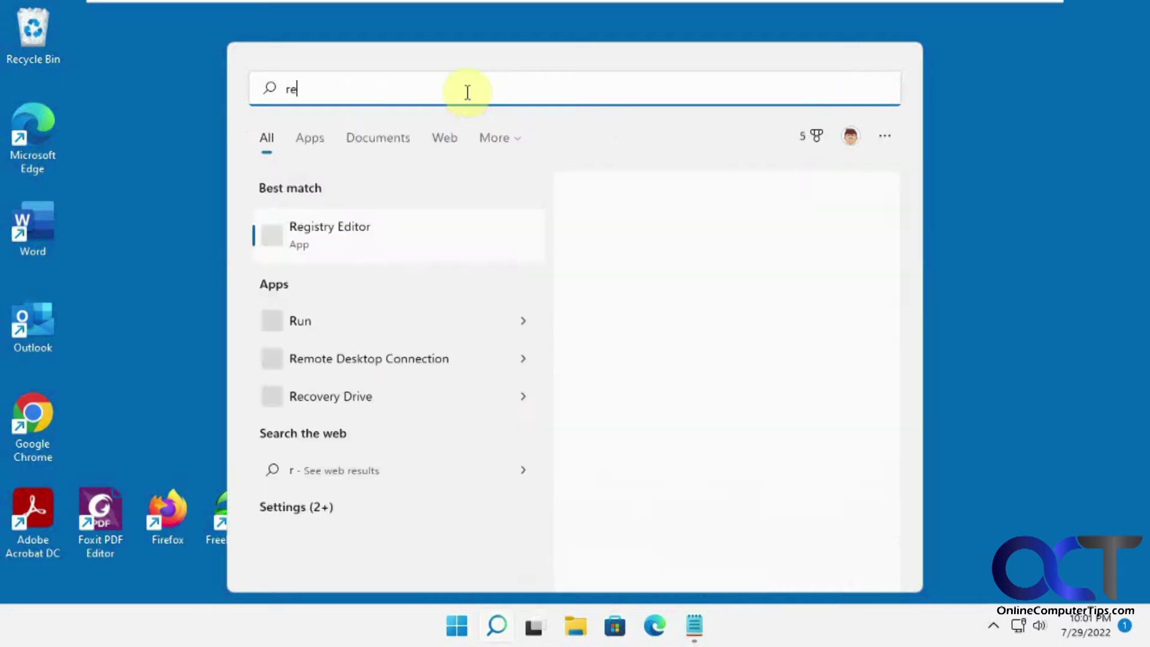
type("gedit")
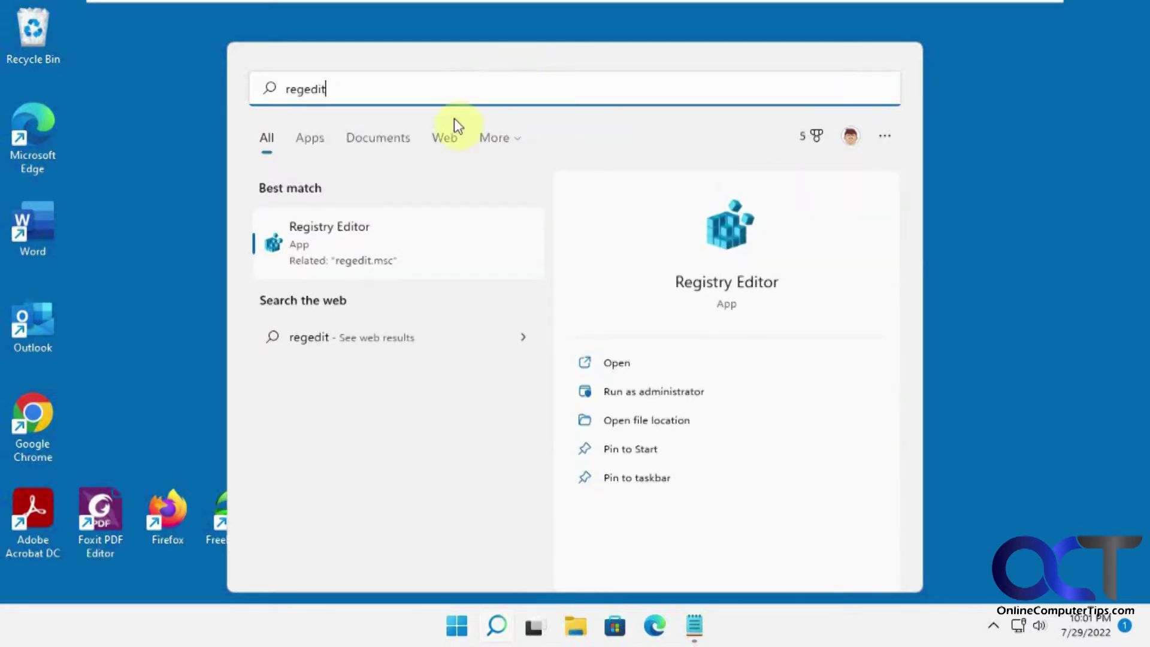
Launch Registry Editor with administrator approval and select the registry path in the Notepad notes
left_click(371, 251)
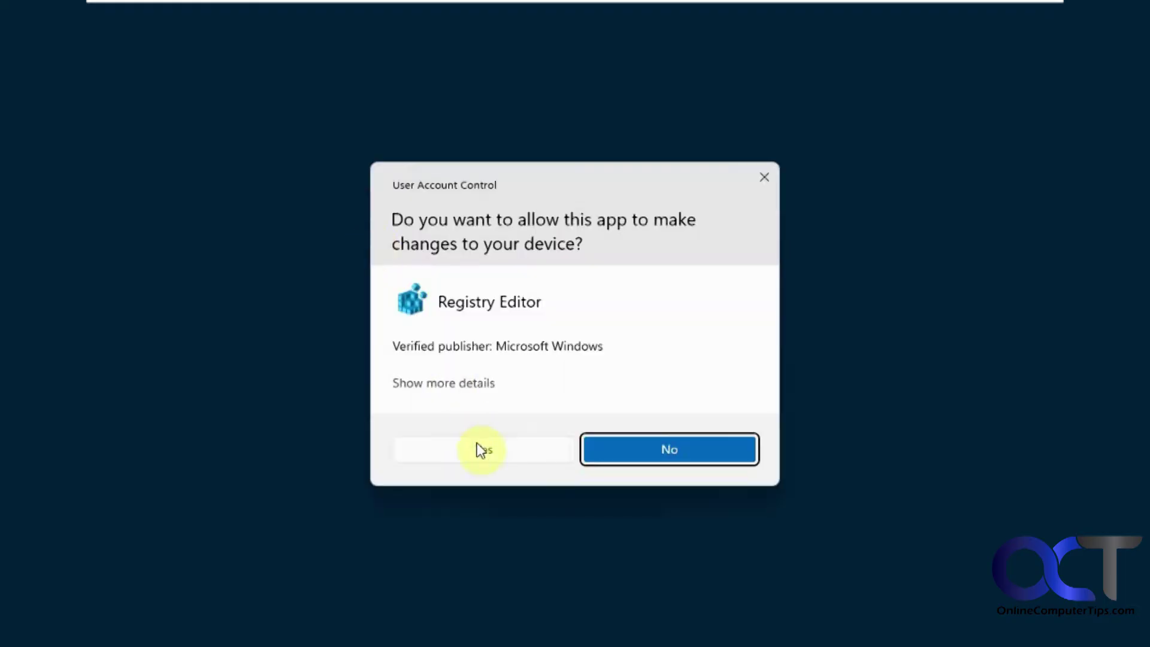
left_click(481, 450)
left_click(675, 626)
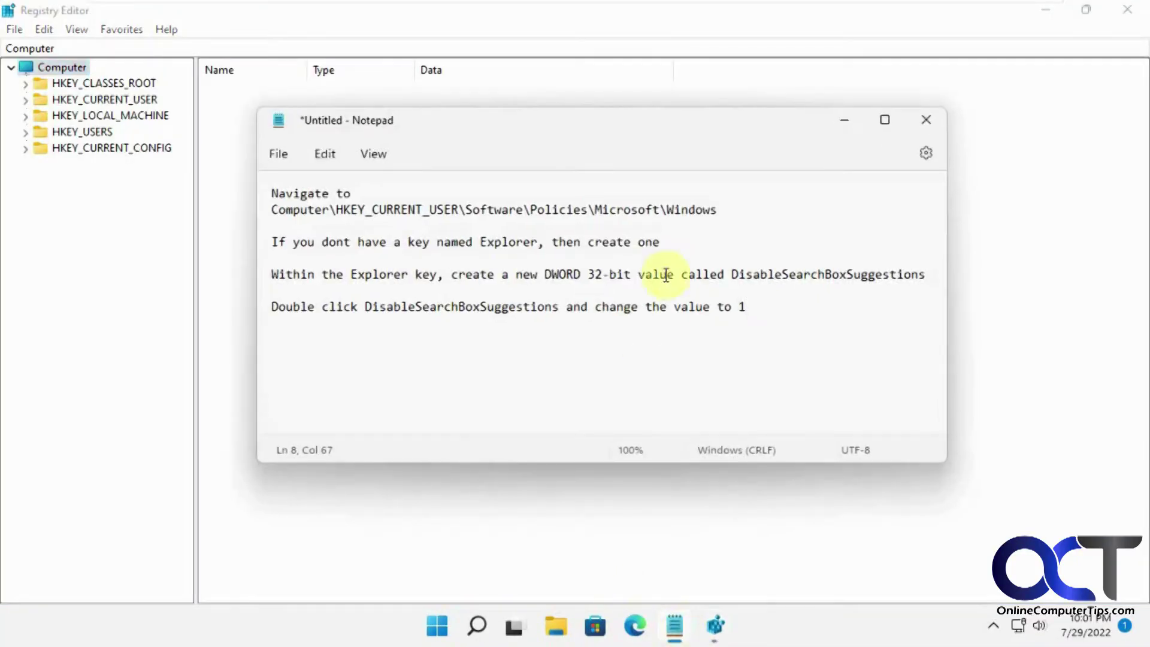
left_click_drag(742, 213, 260, 216)
key("ctrl+c")
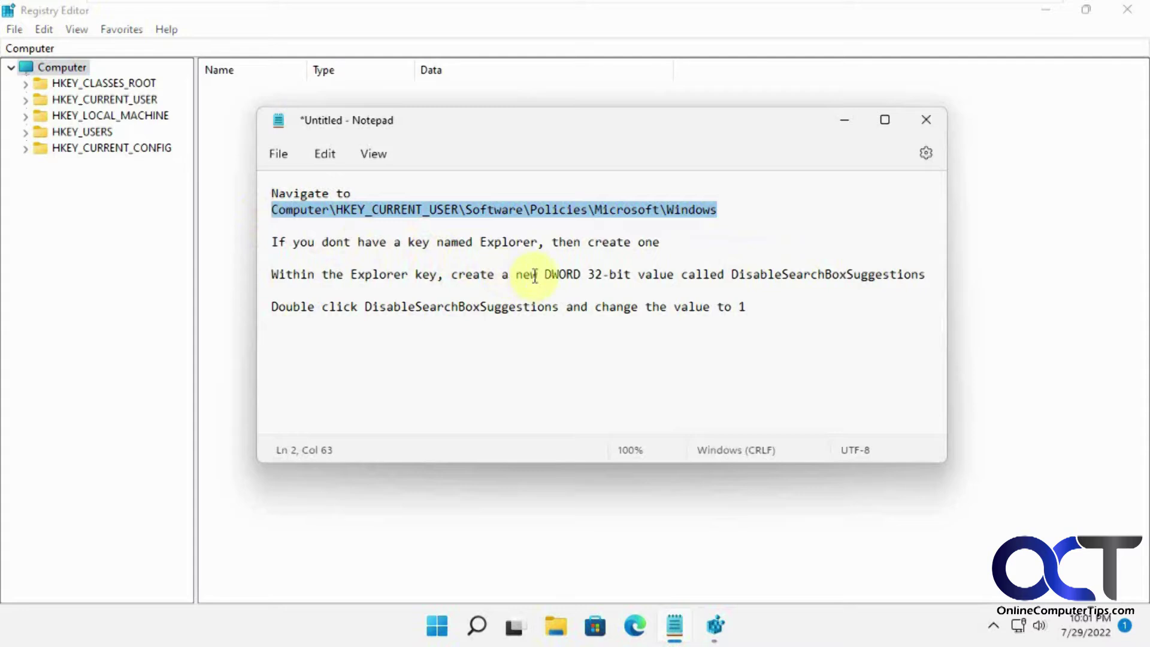
Navigate Registry Editor to HKEY_CURRENT_USER\Software\Policies\Microsoft\Windows by pasting the path
left_click(303, 43)
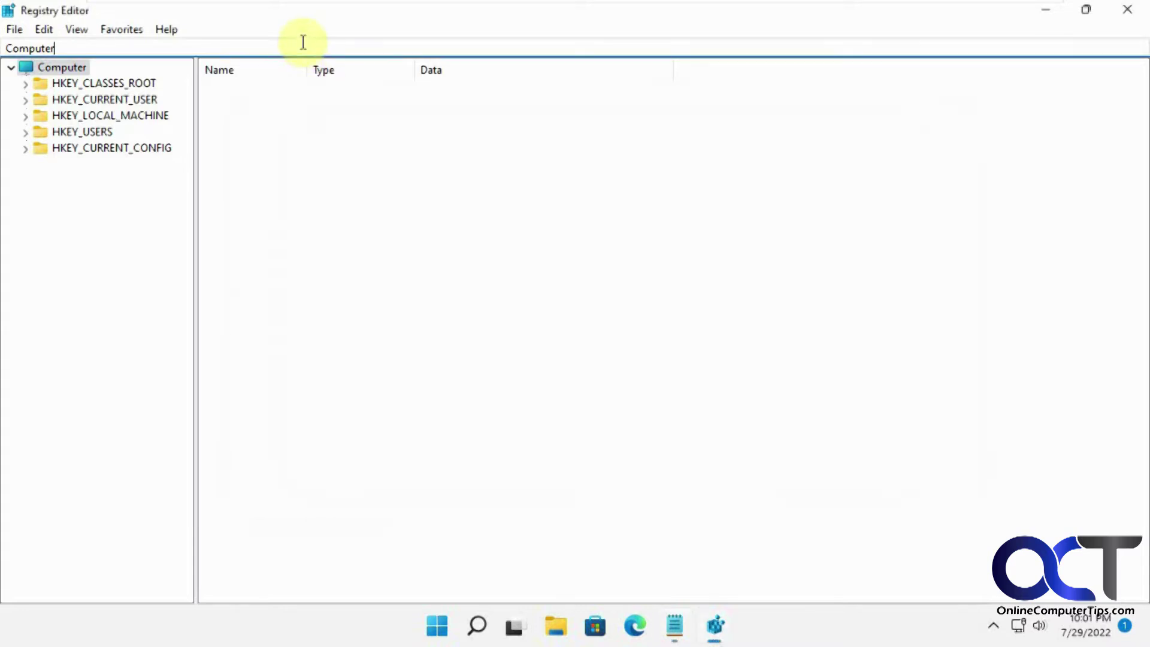
left_click_drag(303, 43, 11, 25)
key("ctrl+v")
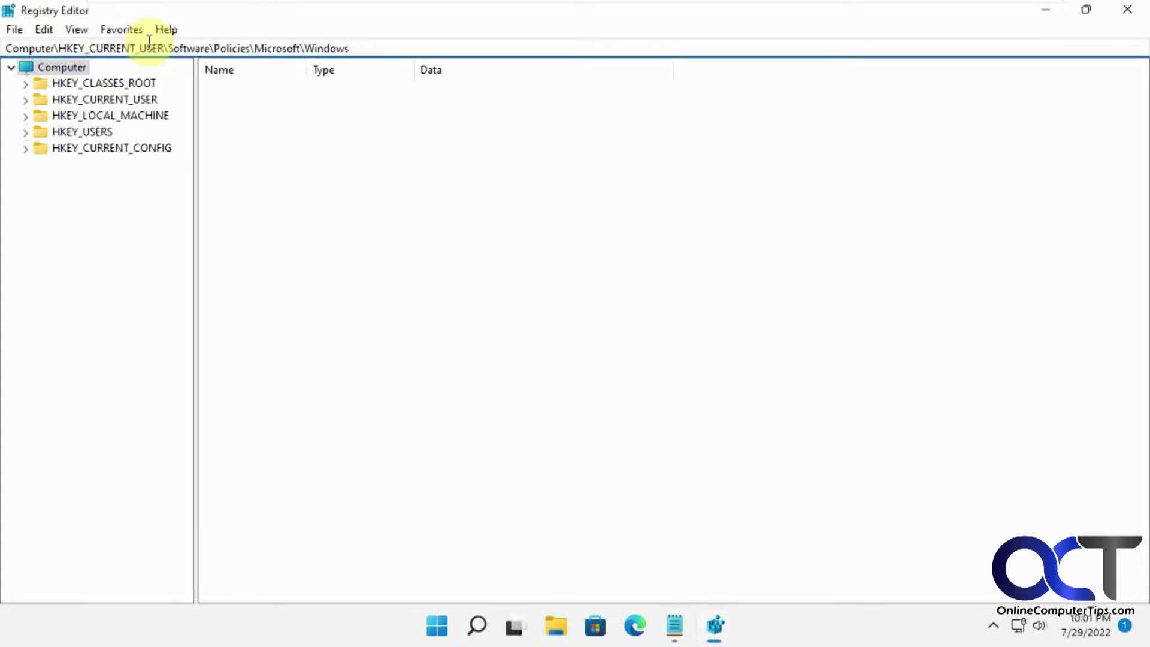
key("Return")
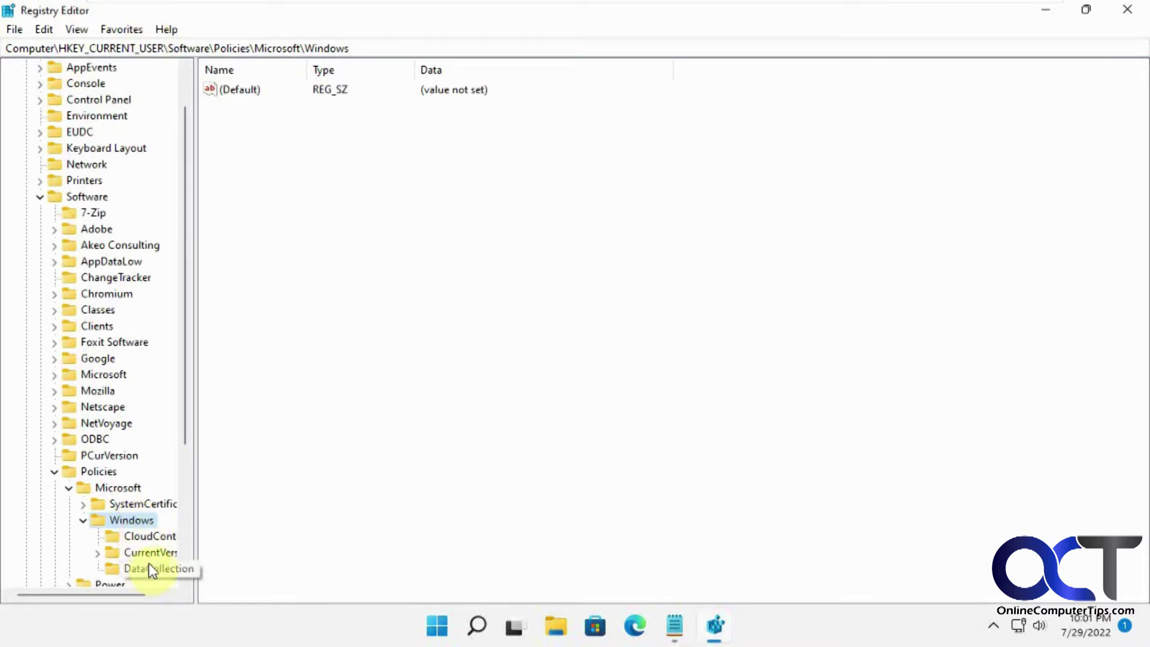
Return to the Notepad instructions and select the word 'Explorer'
left_click(556, 627)
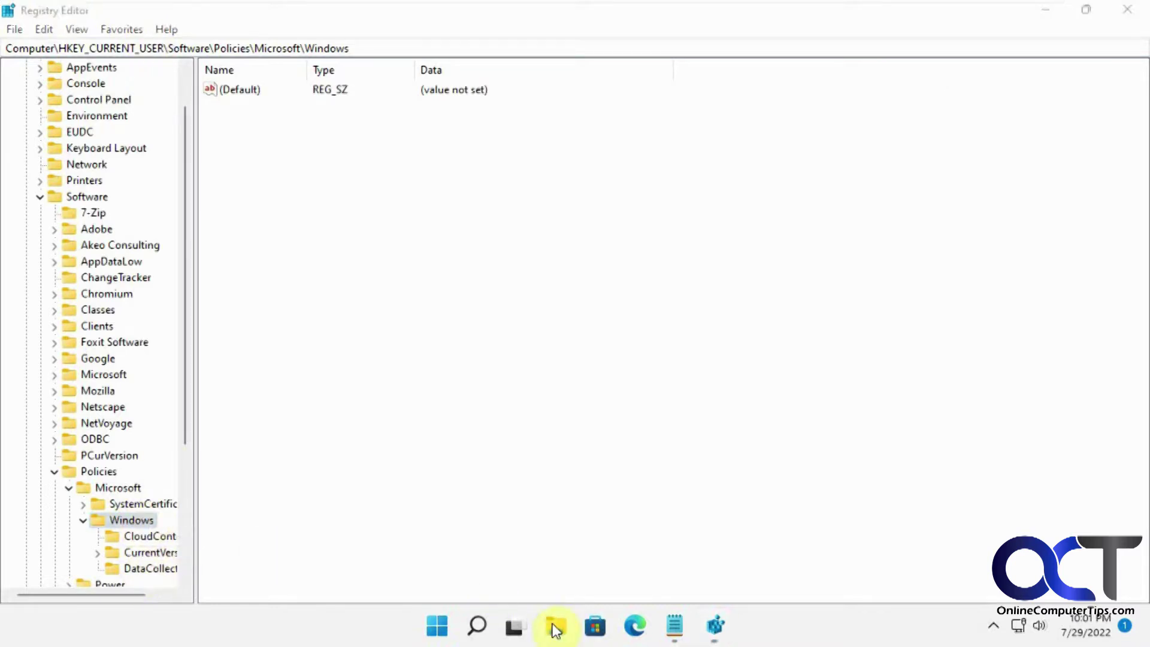
left_click(555, 626)
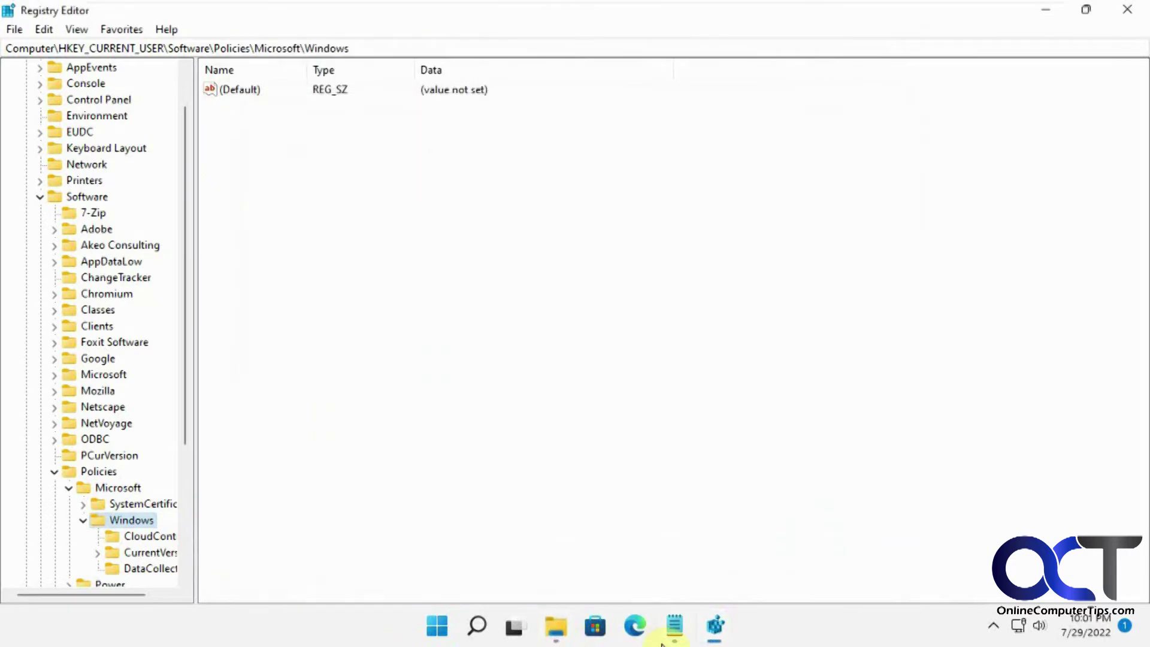
left_click(676, 636)
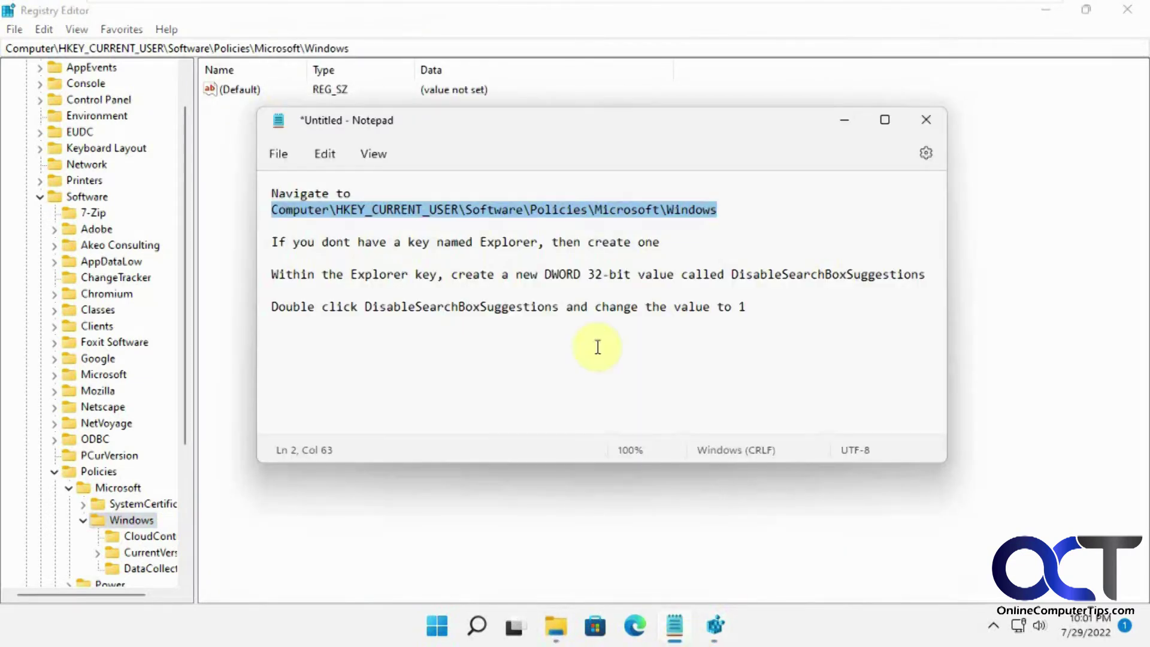
double_click(509, 243)
key("ctrl+c")
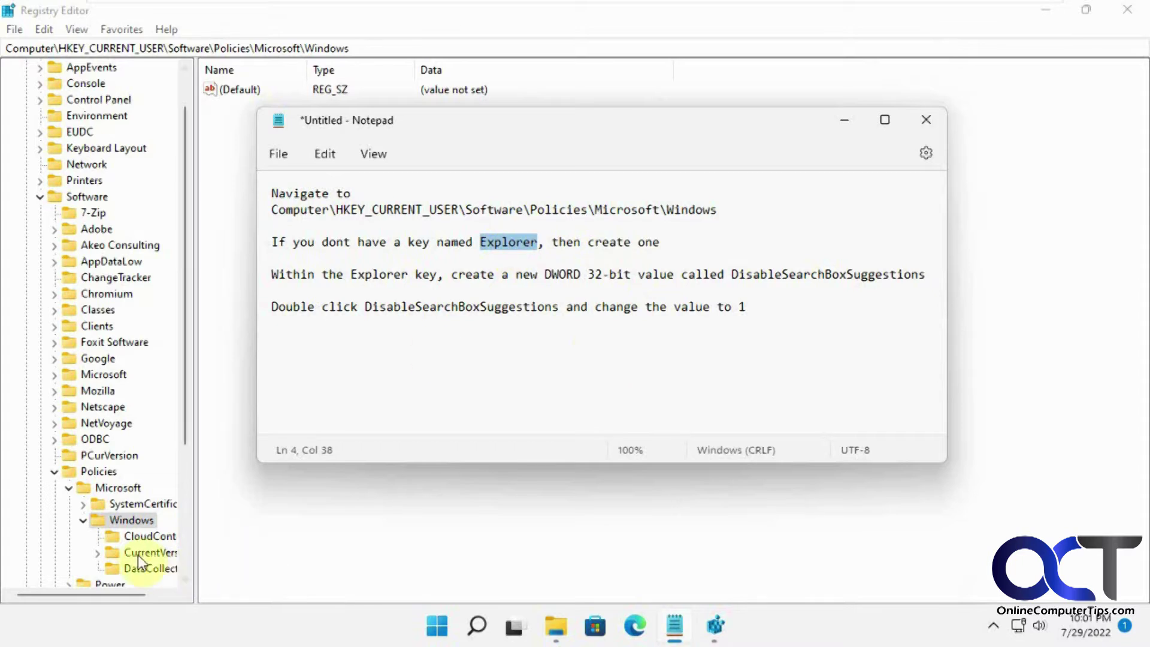
Create a new subkey named Explorer under the Windows key
right_click(135, 517)
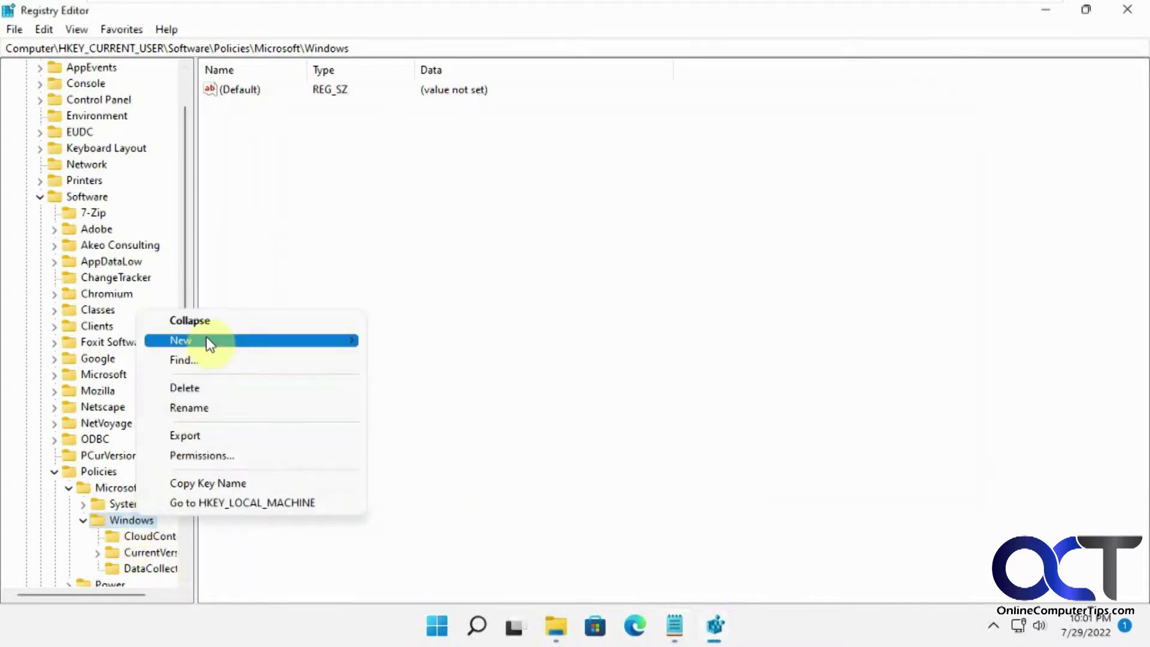
mouse_move(206, 336)
left_click(422, 337)
key("ctrl+v")
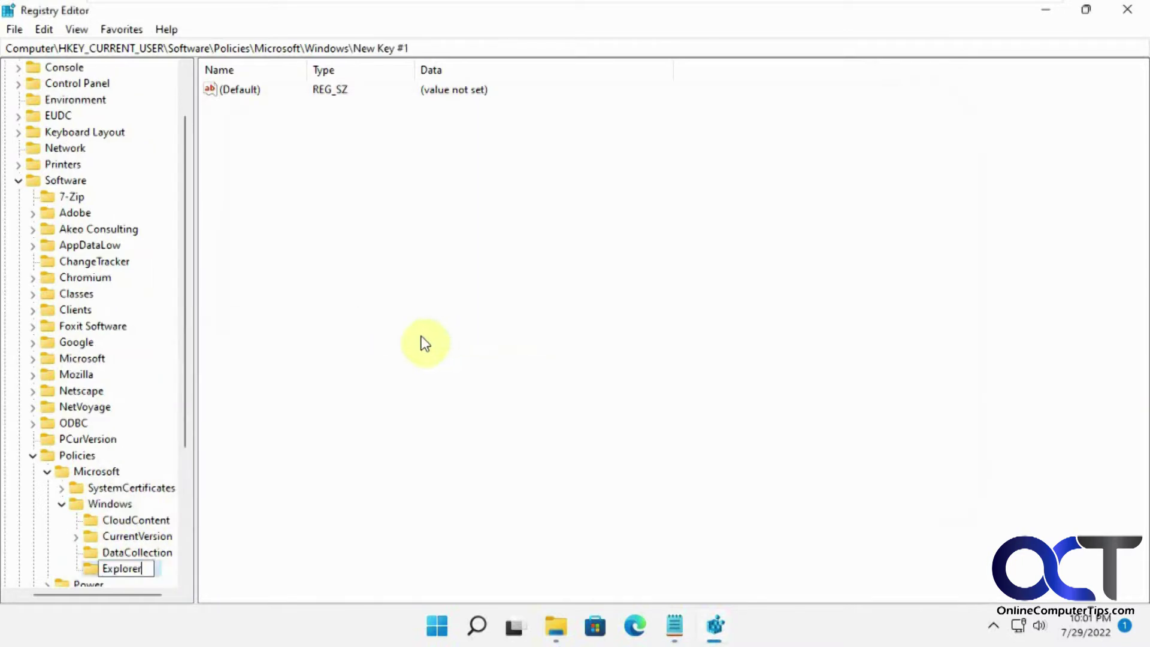
key("Return")
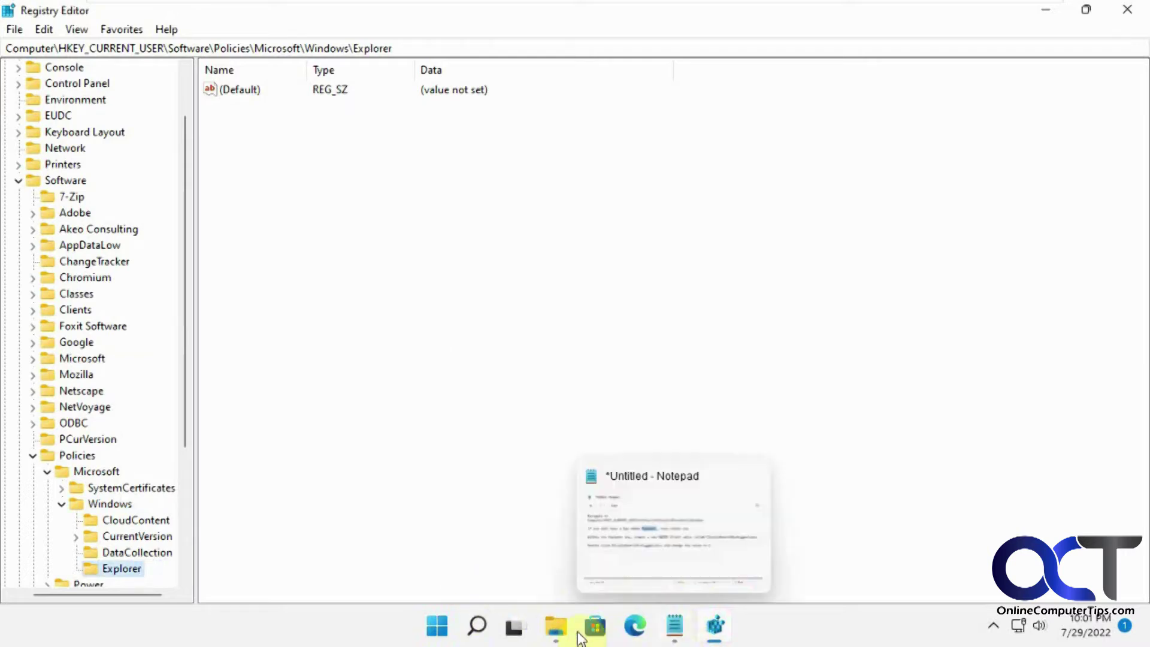
Select the value name DisableSearchBoxSuggestions in Notepad and return to Registry Editor
right_click(555, 623)
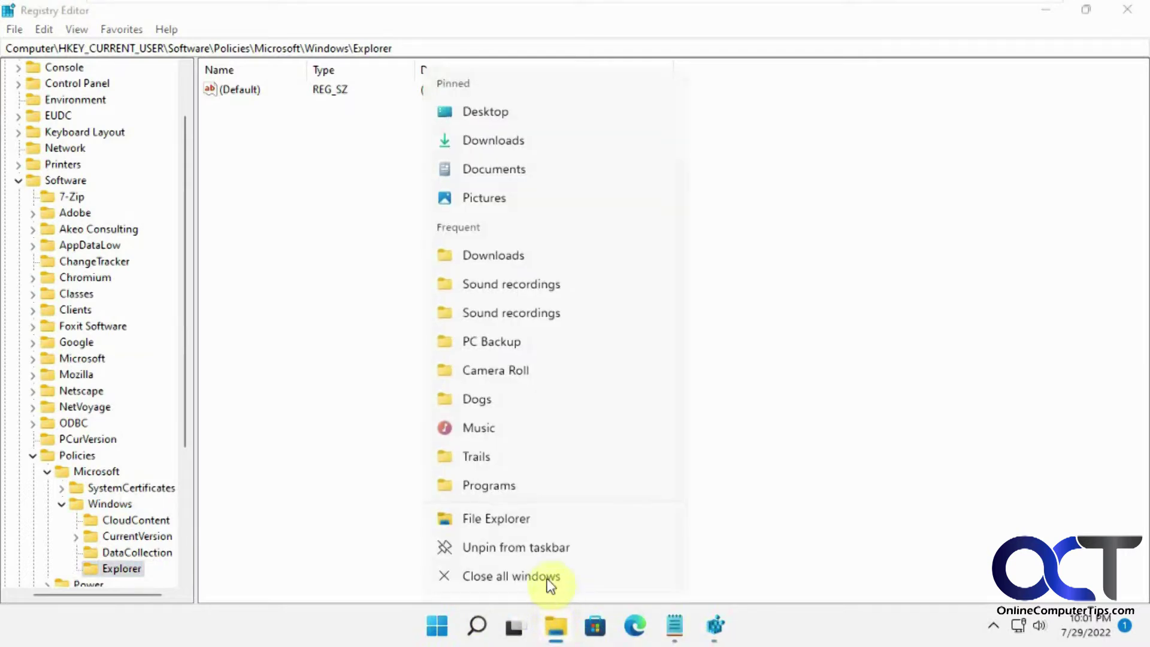
left_click(674, 626)
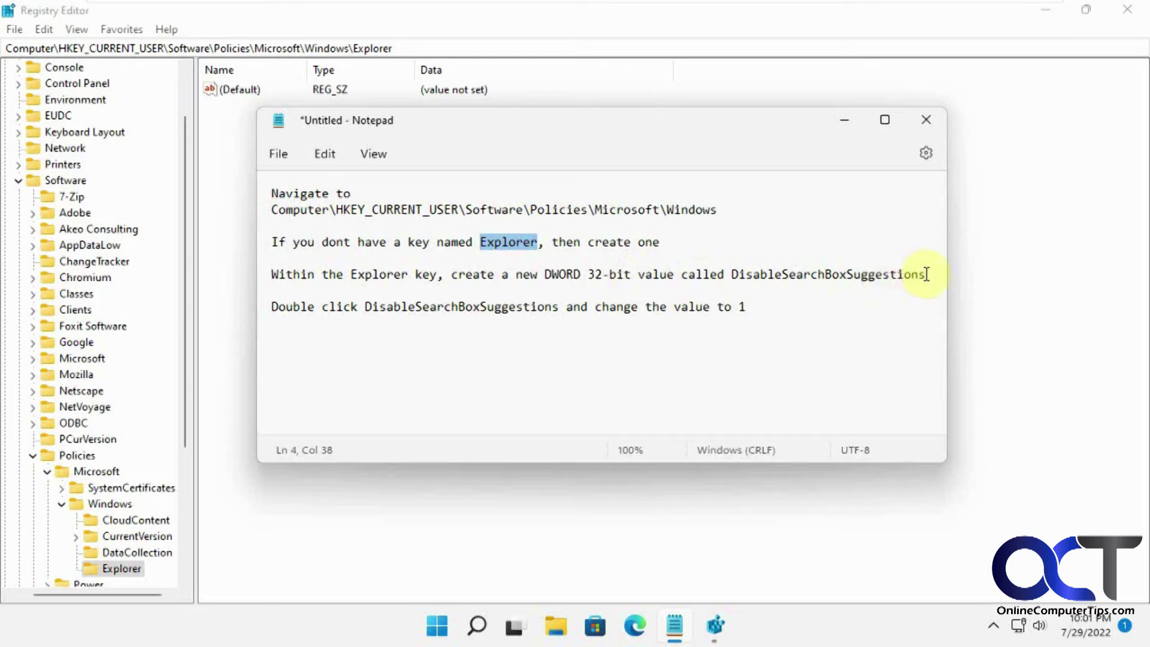
left_click_drag(931, 275, 736, 279)
key("ctrl+c")
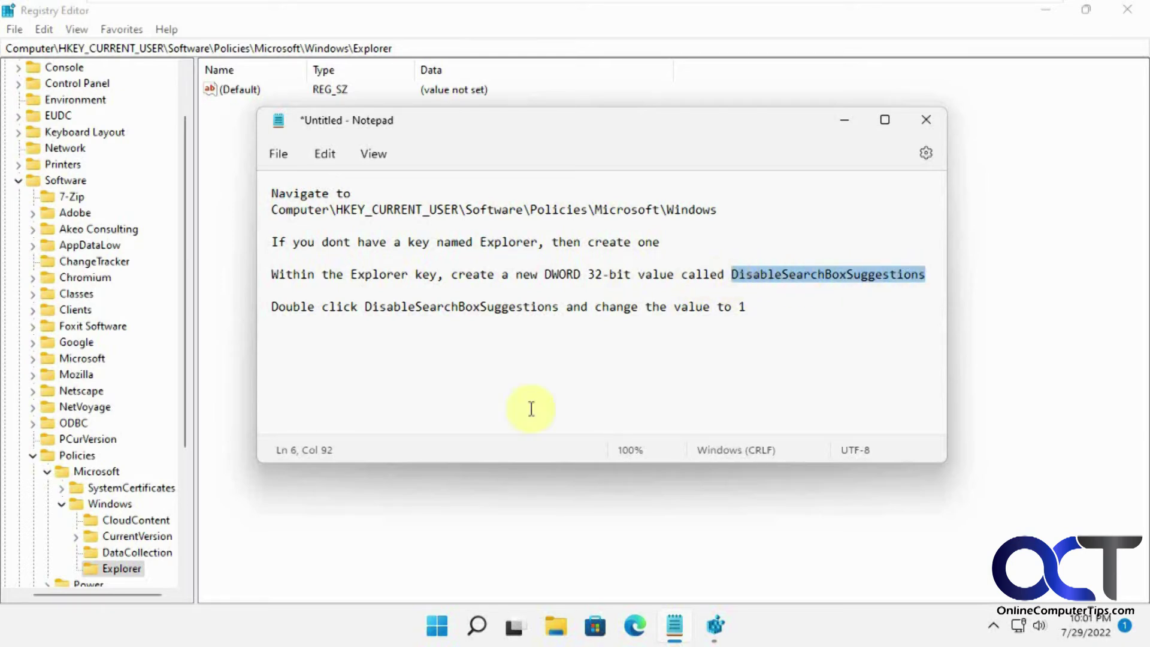
left_click(390, 522)
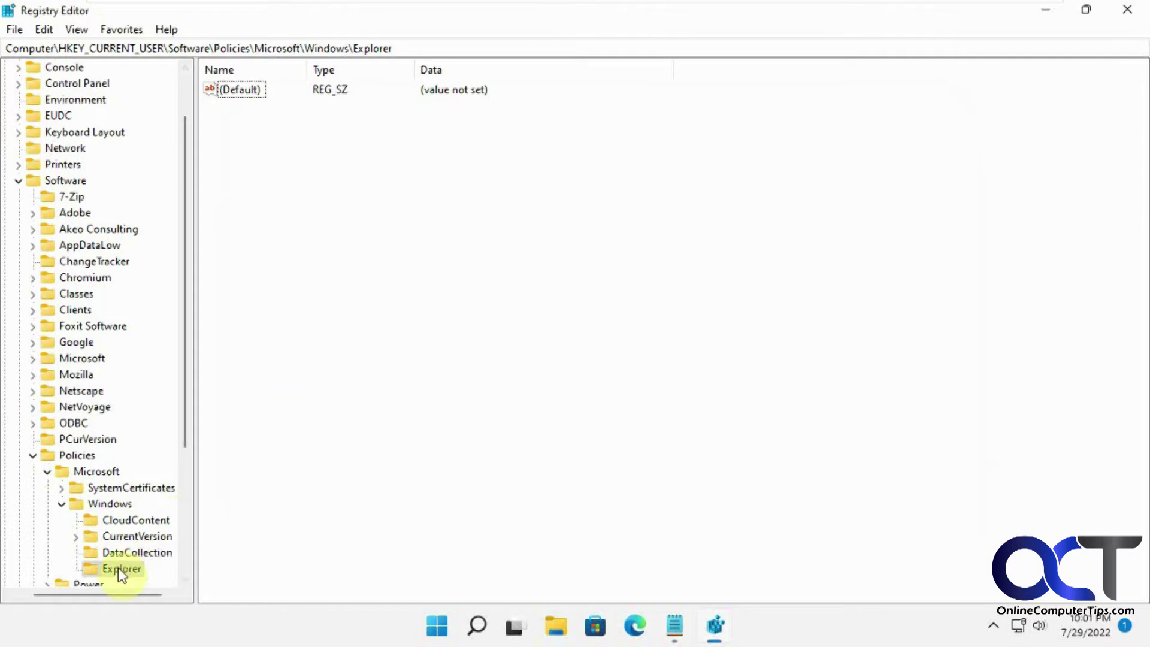
Add a DWORD (32-bit) value named DisableSearchBoxSuggestions to the Explorer key
right_click(303, 354)
mouse_move(335, 367)
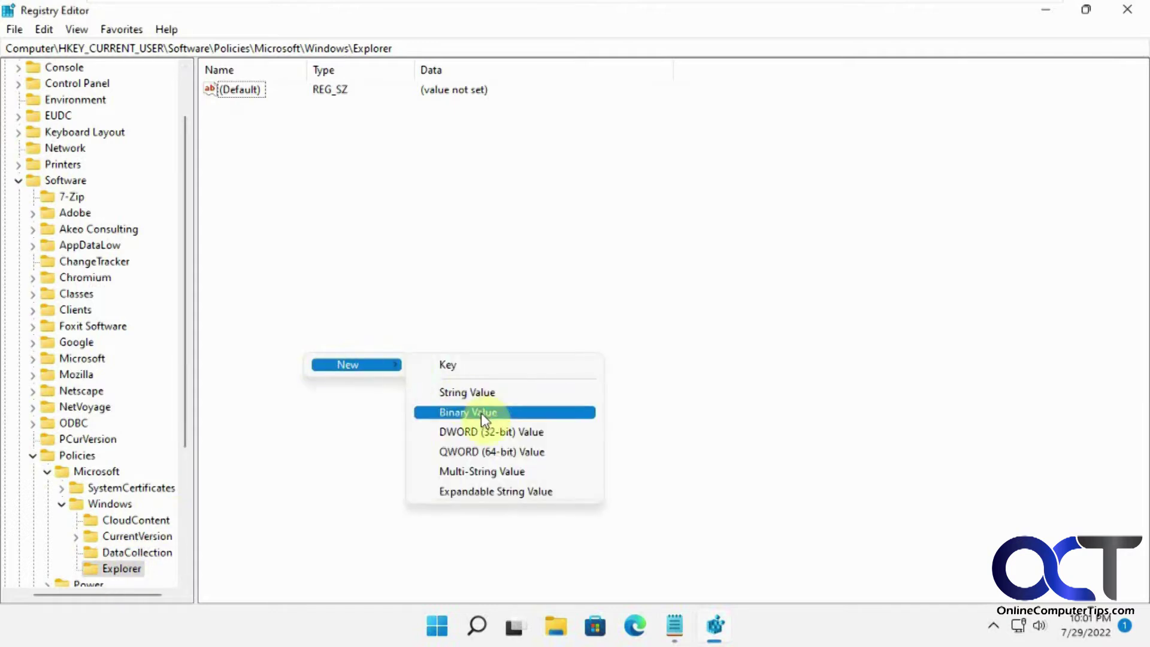
left_click(486, 431)
key("ctrl+v")
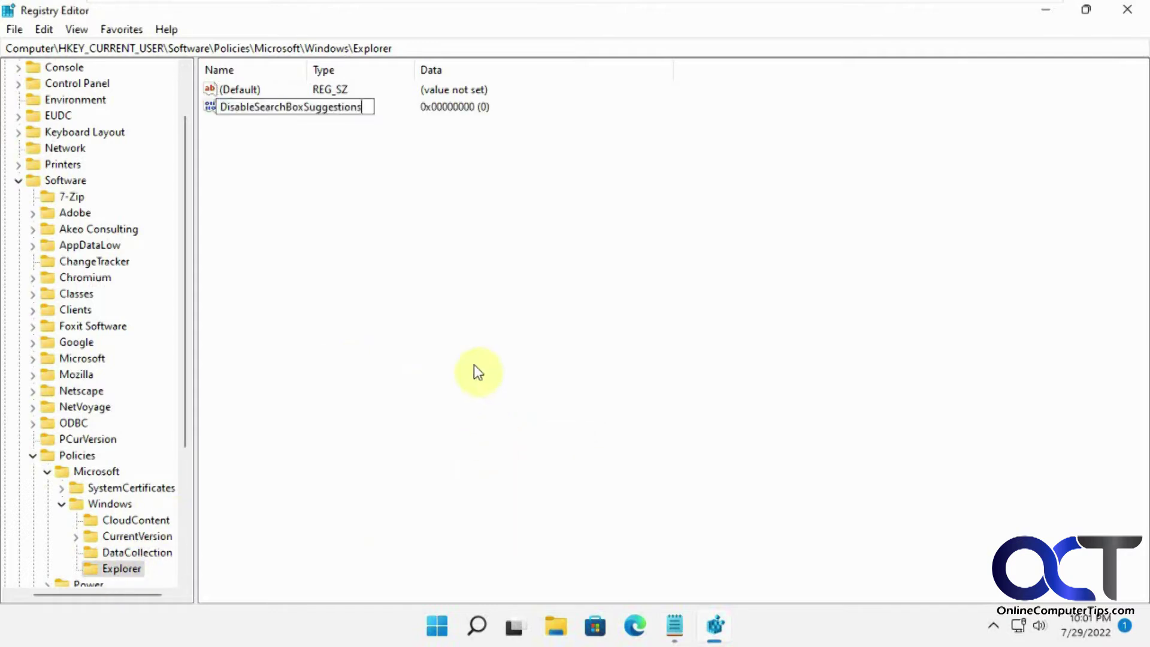
key("Return")
Set DisableSearchBoxSuggestions data to 1 and close Registry Editor
double_click(263, 107)
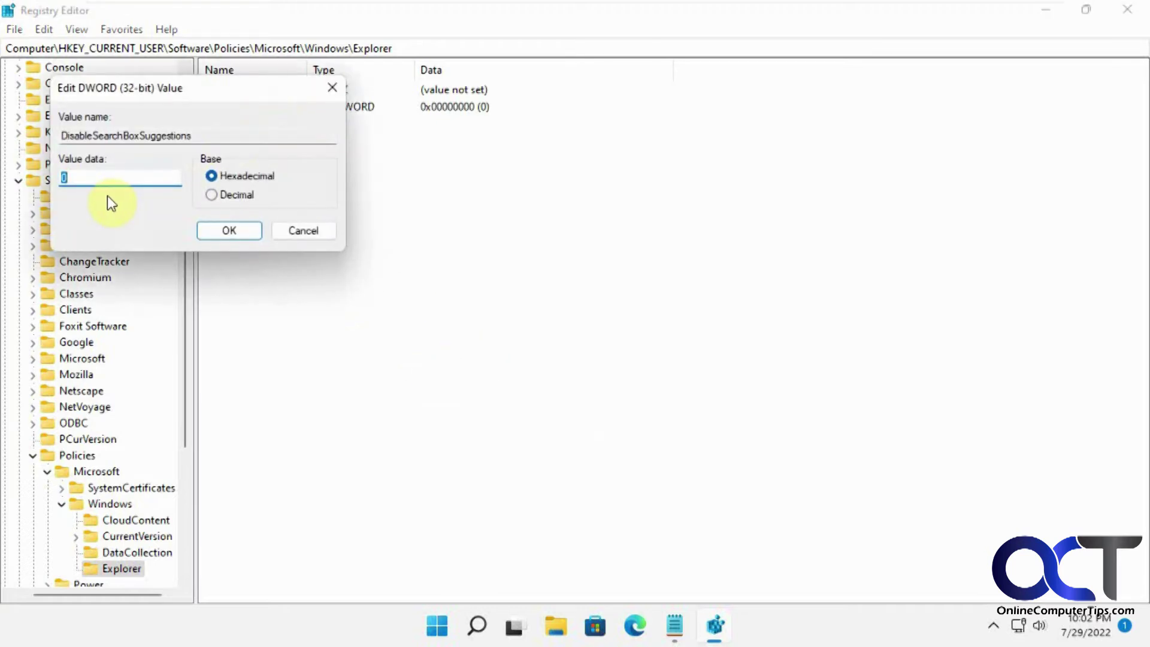
type("1")
left_click(217, 232)
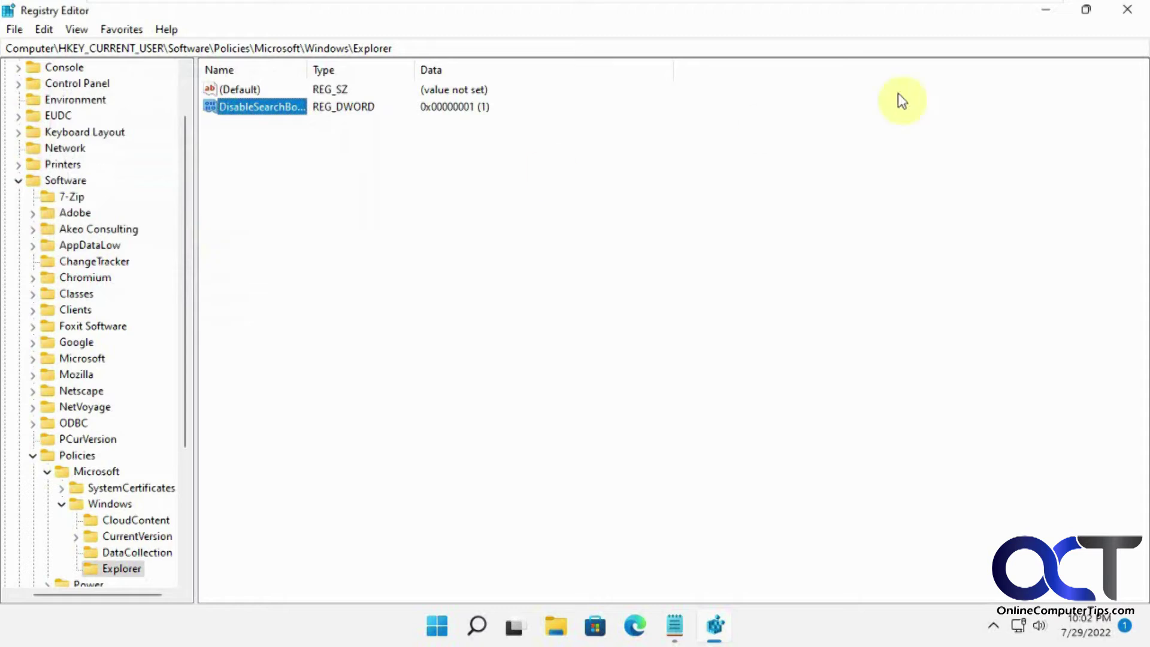
left_click(1127, 9)
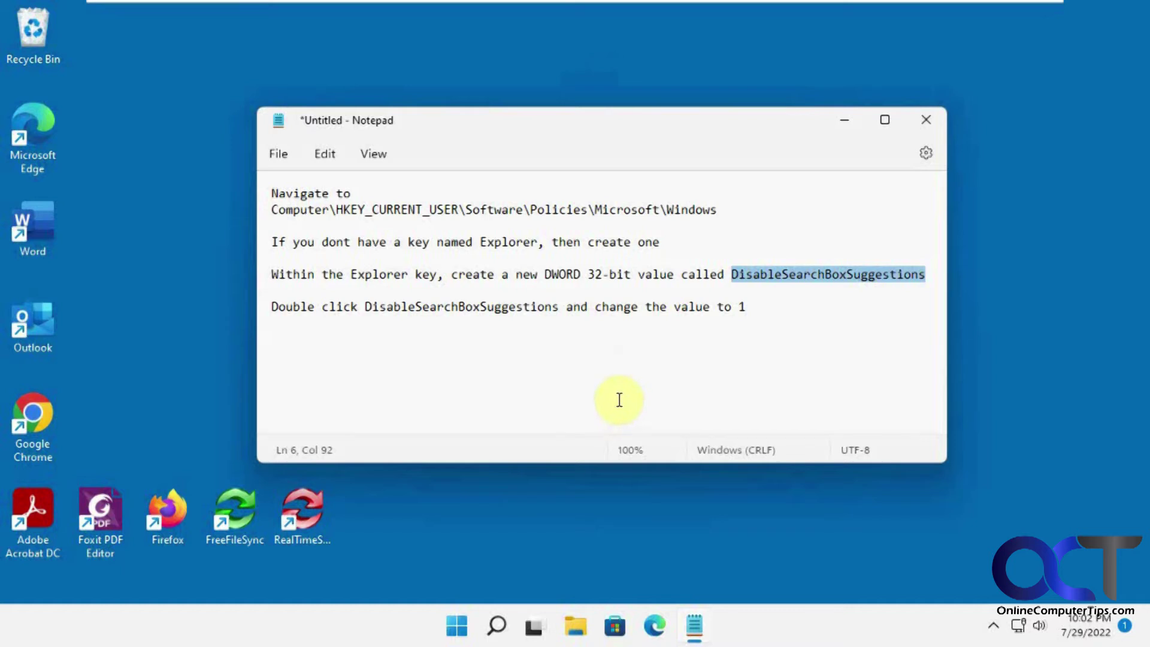
Launch Task Manager from the Start button's context menu and scroll to Windows Explorer
right_click(457, 630)
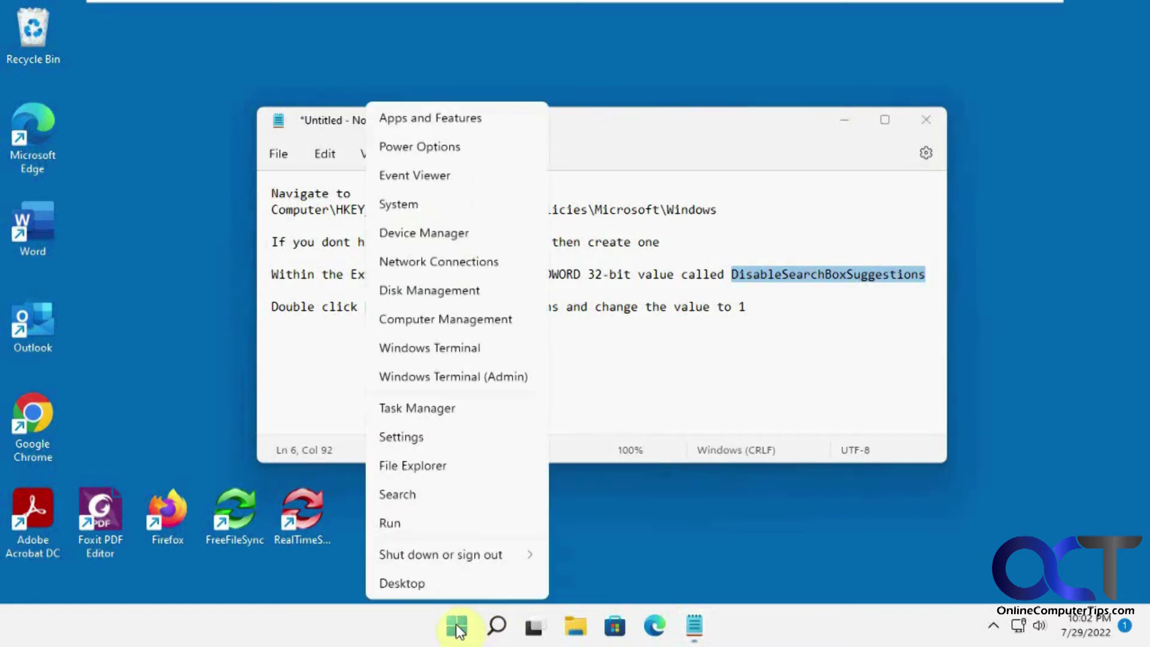
left_click(457, 409)
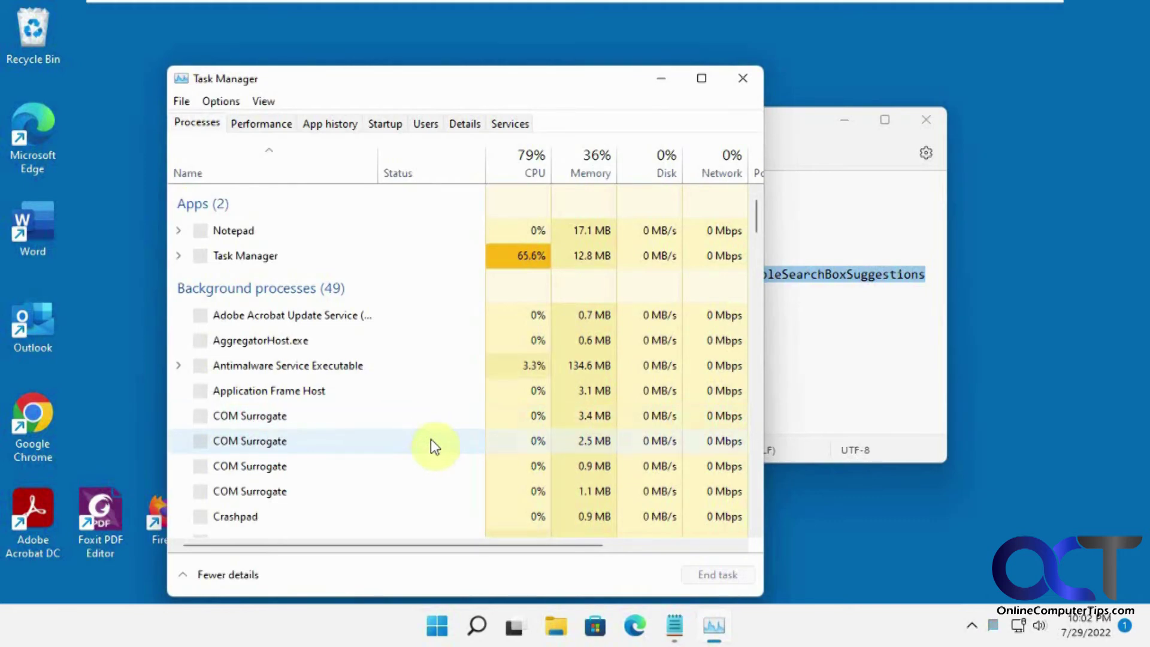
scroll(431, 443, "down", 3)
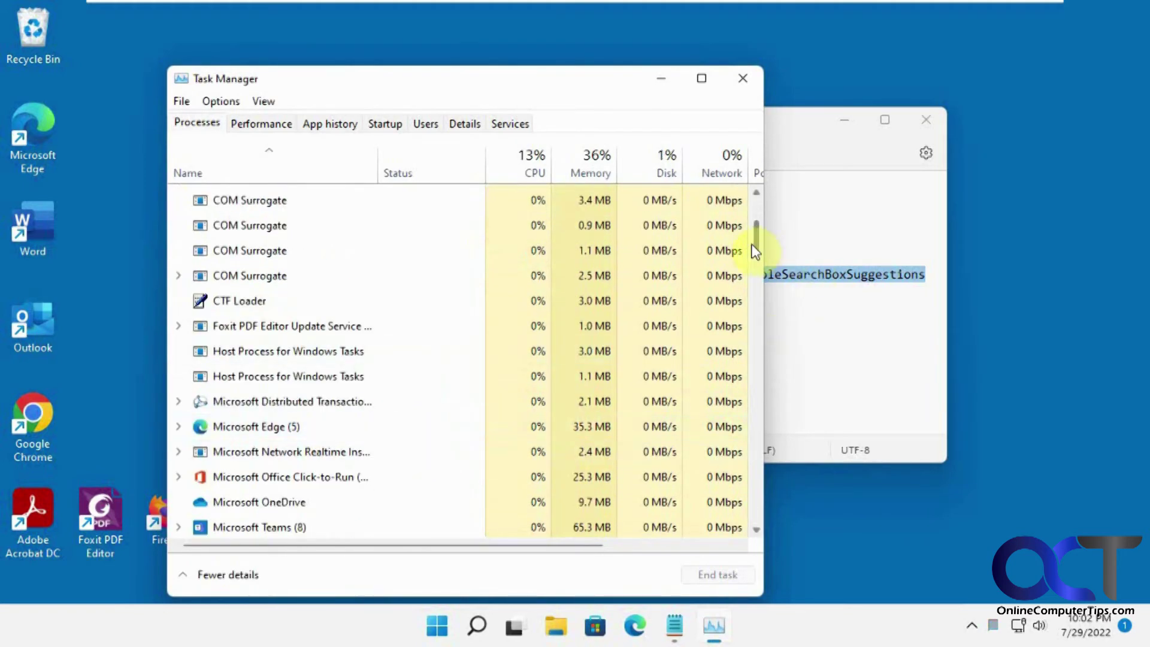
left_click_drag(756, 244, 742, 531)
Restart the Windows Explorer process and minimize Task Manager
left_click(293, 426)
right_click(288, 424)
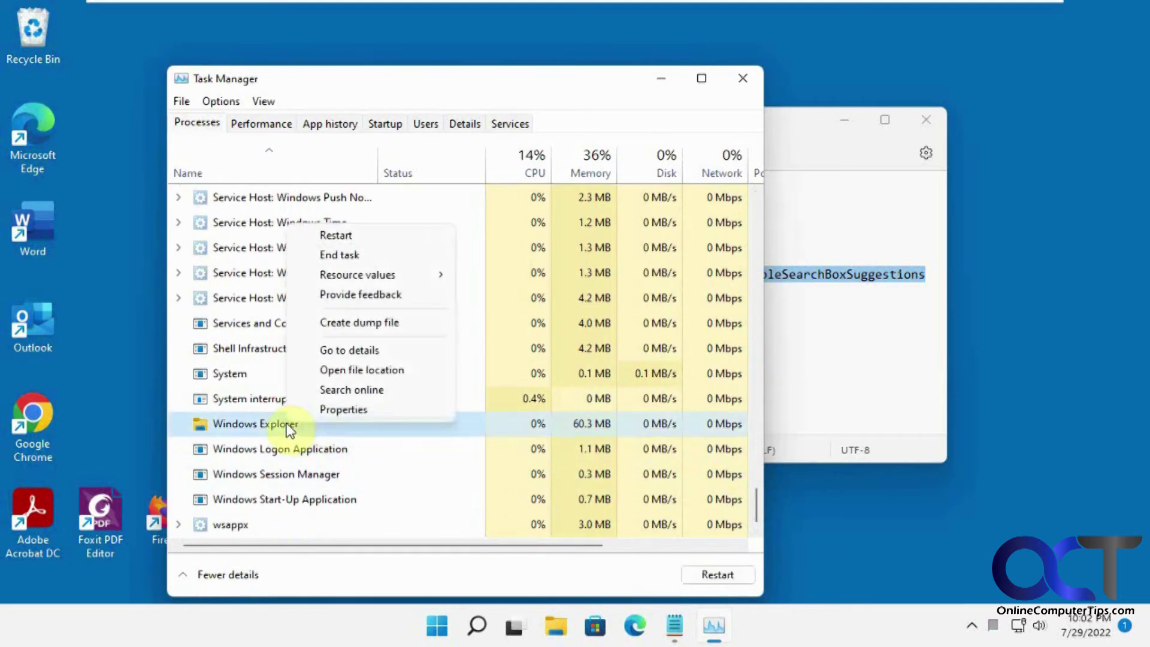
left_click(372, 237)
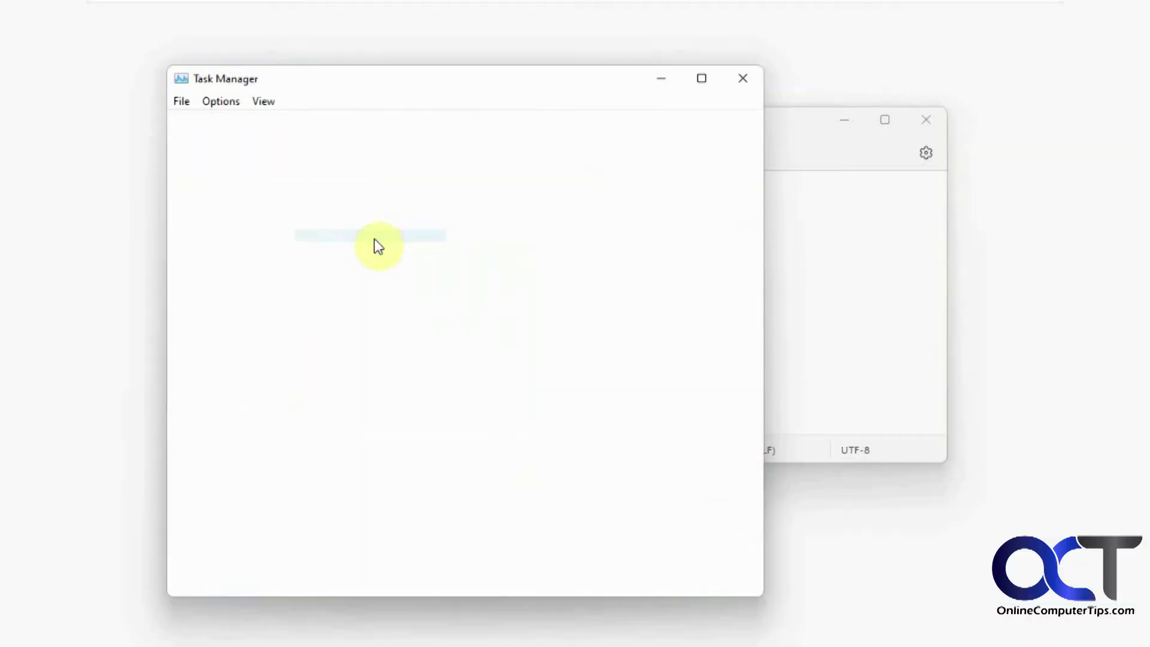
left_click(661, 78)
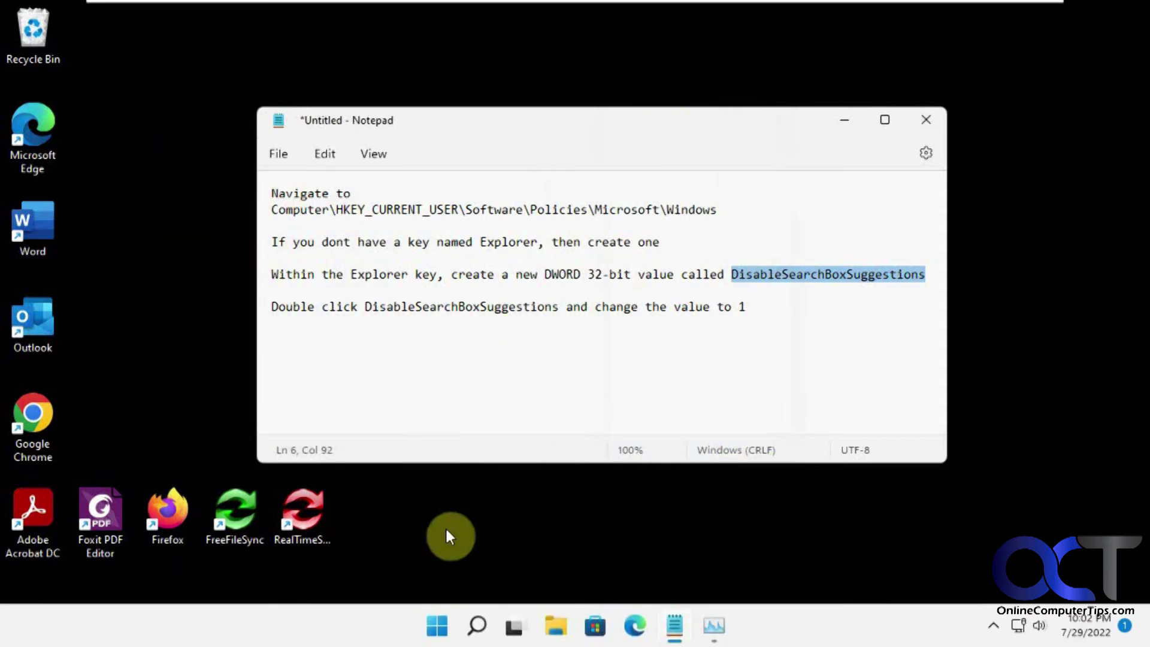
left_click(443, 637)
left_click(479, 632)
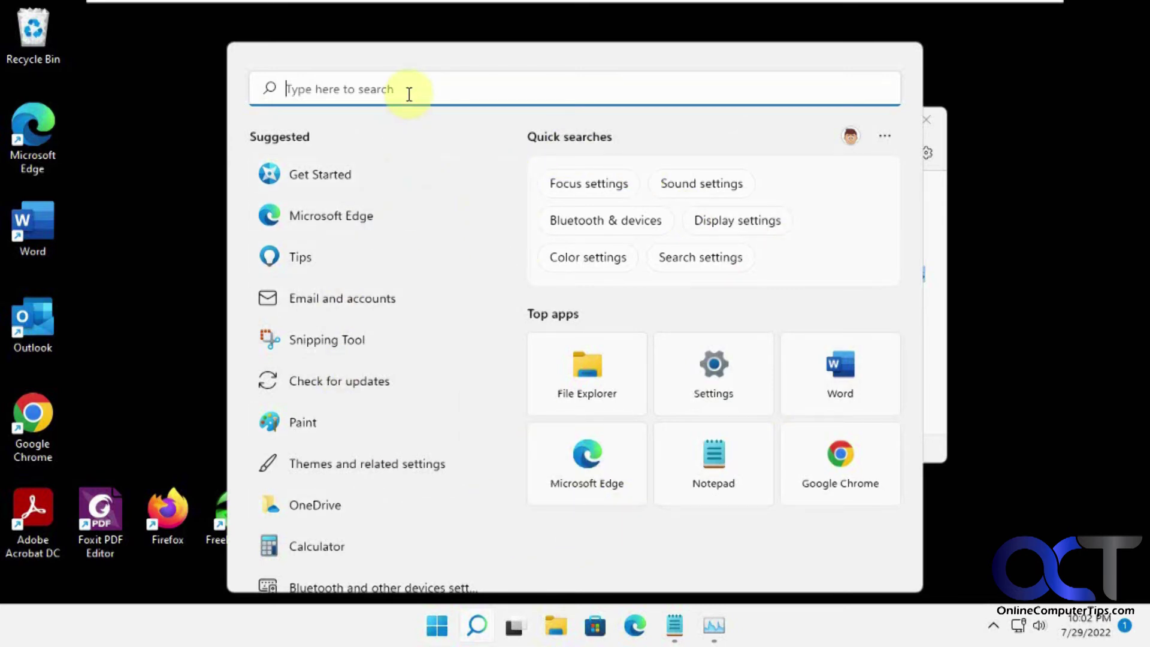
type("apple pie")
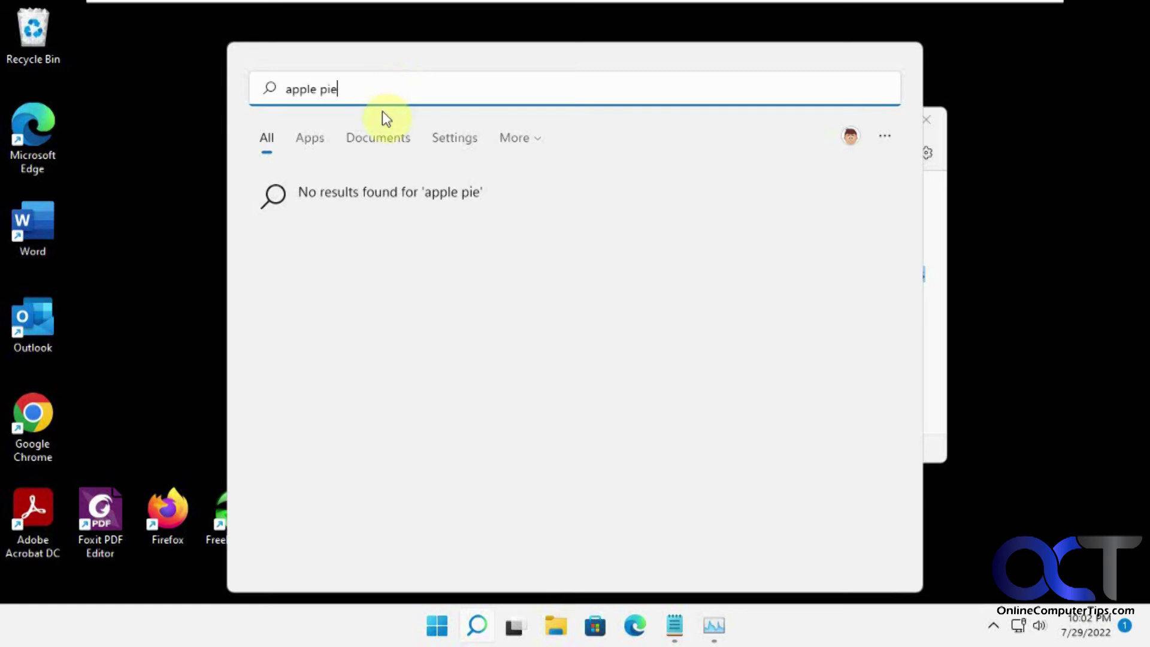
left_click(525, 136)
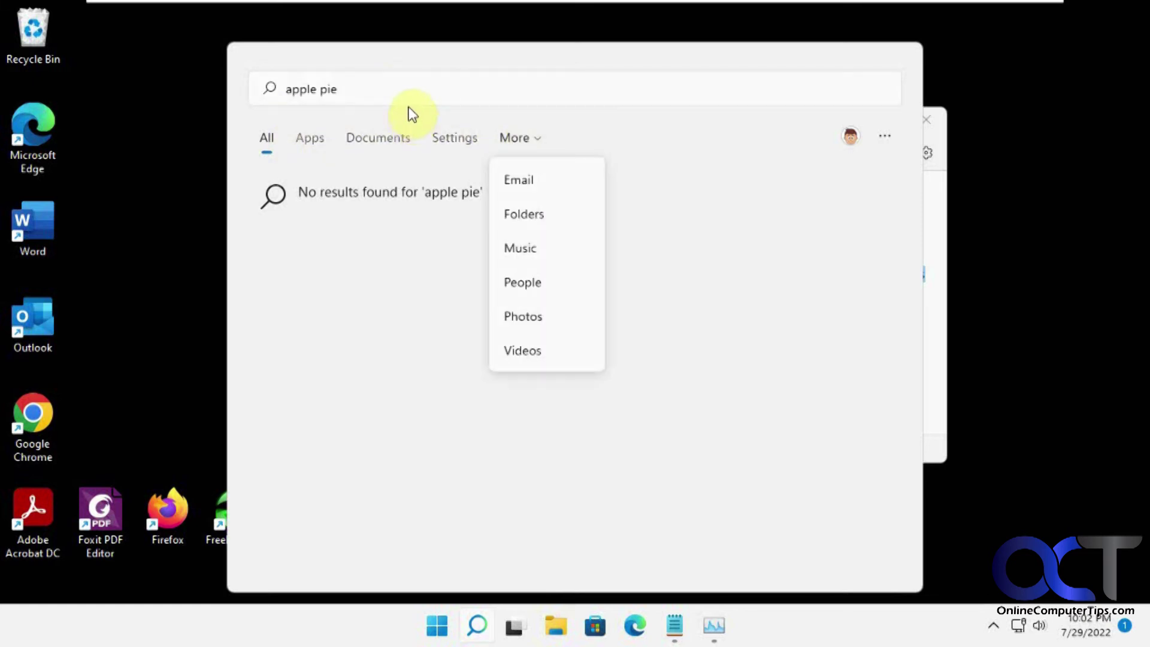
left_click(414, 88)
left_click(1007, 196)
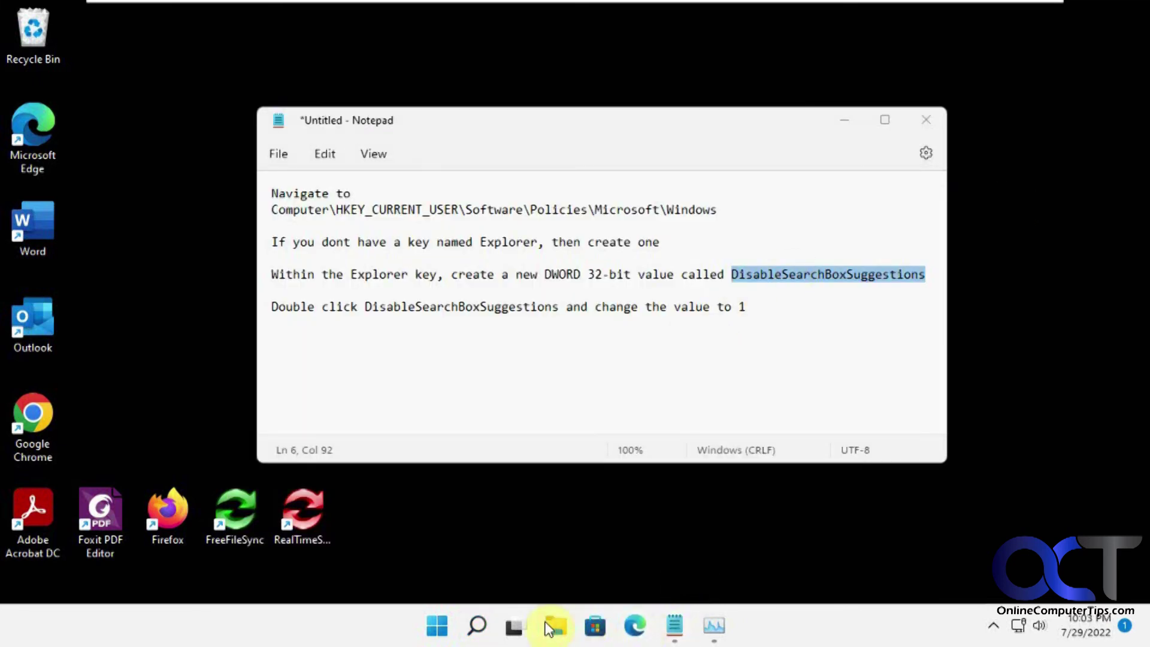
Reopen Registry Editor by searching Start for 'reg' and approving the permission prompt
left_click(438, 627)
left_click(436, 89)
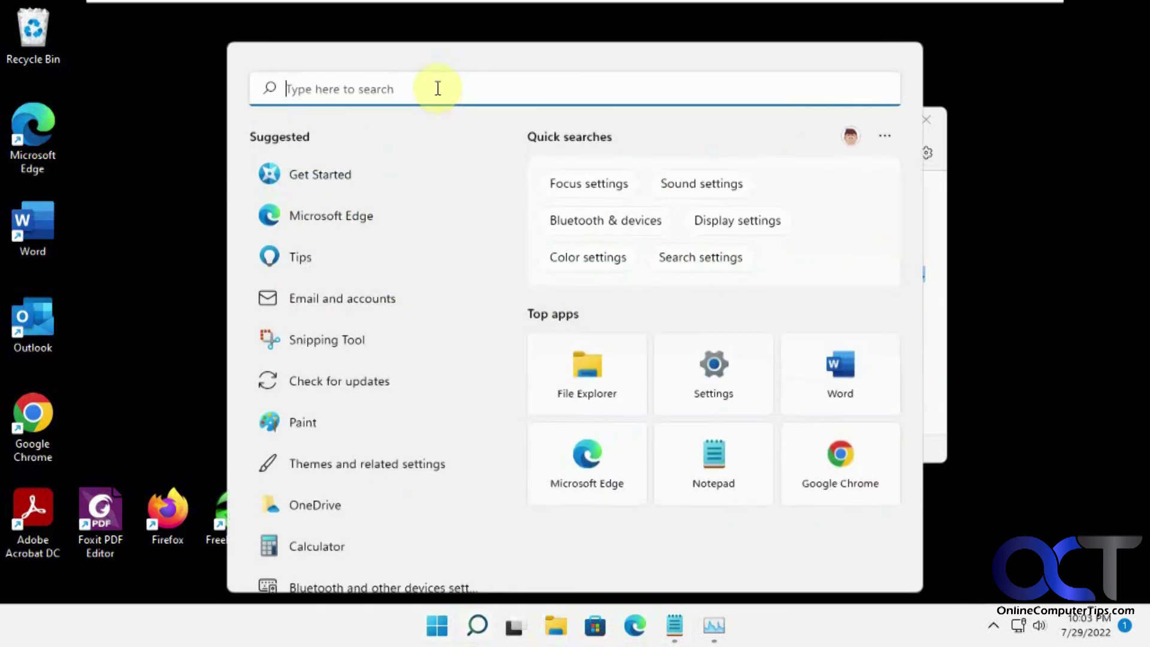
type("reg")
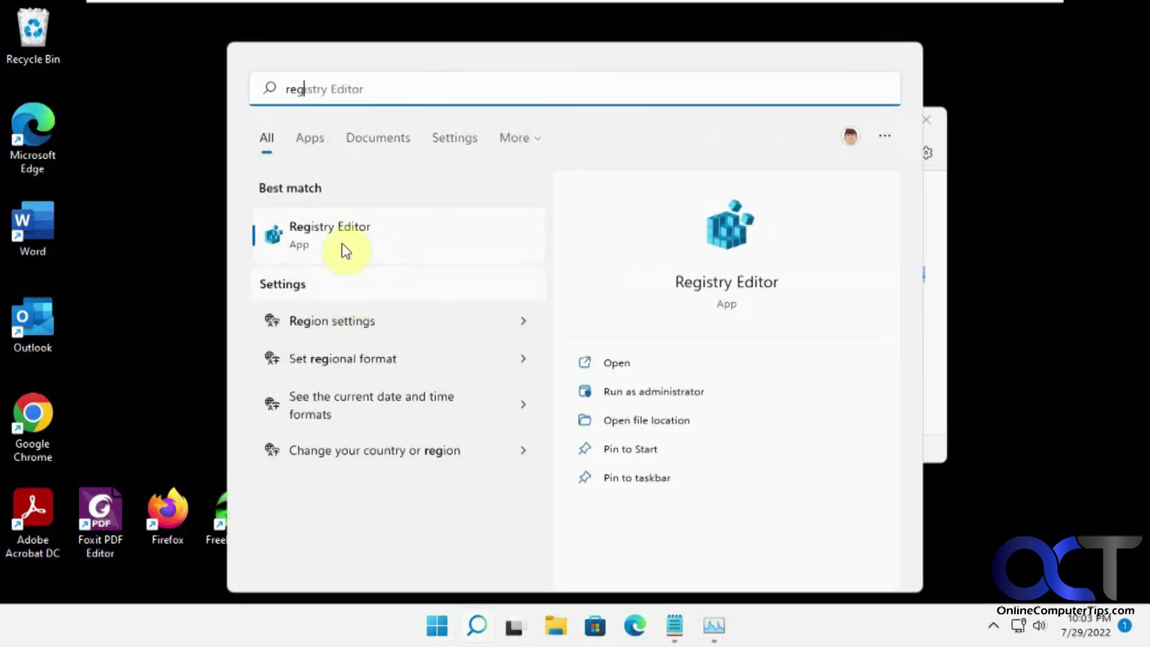
left_click(343, 237)
left_click(487, 449)
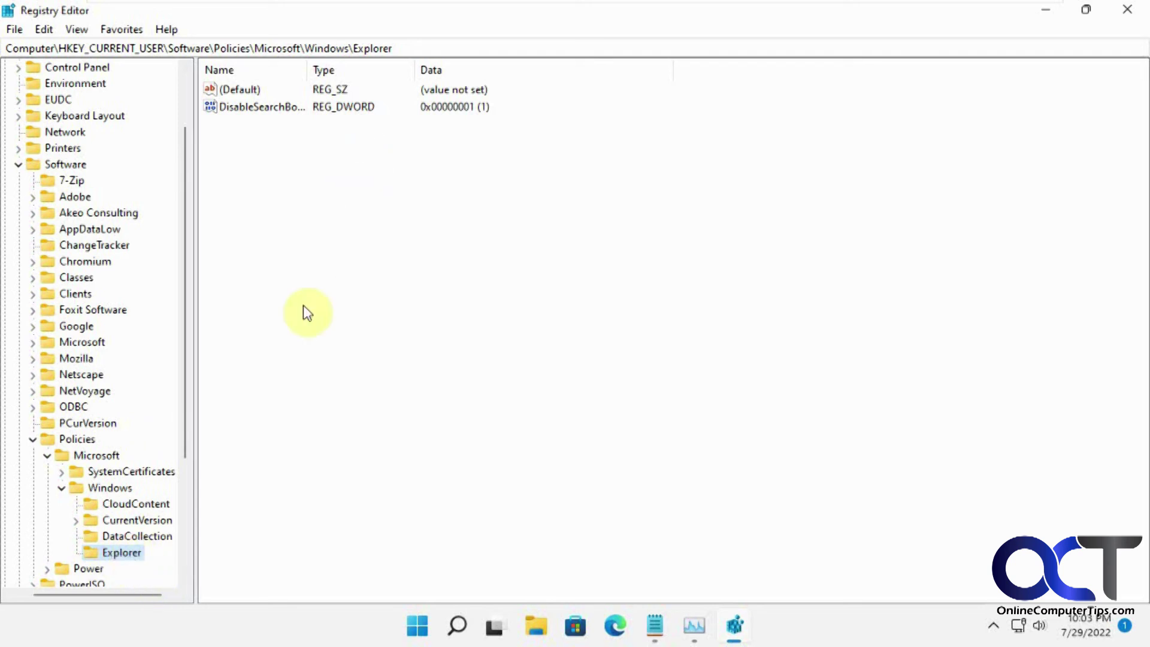
Select DisableSearchBoxSuggestions and widen the Name column to show its full name
left_click(264, 107)
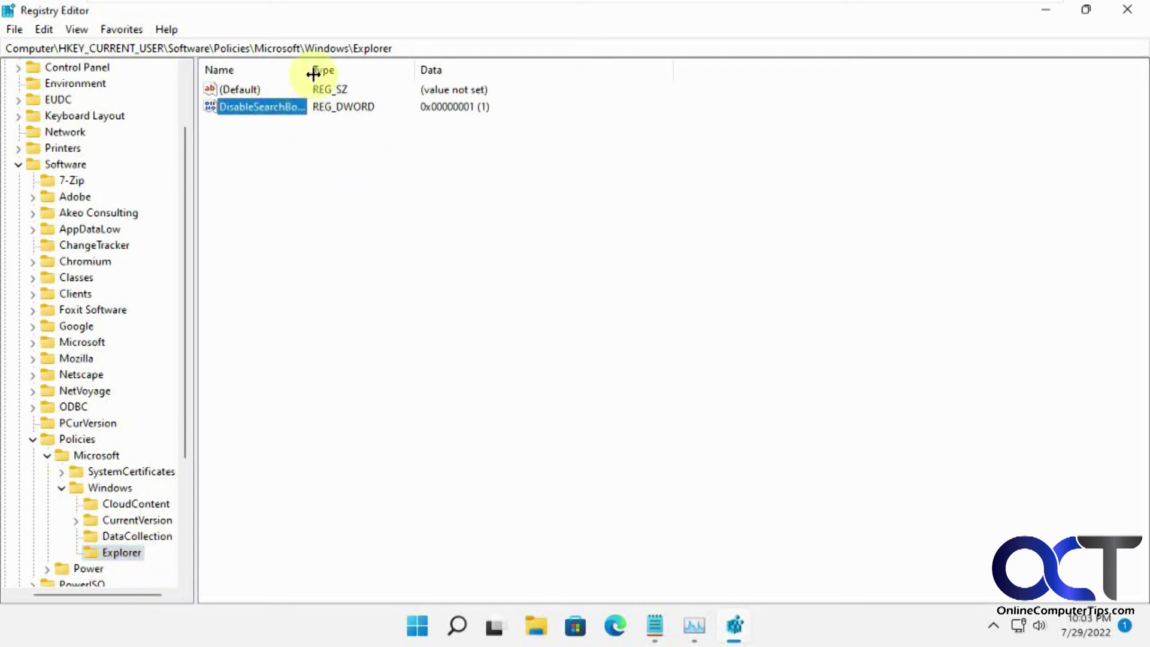
left_click_drag(307, 70, 415, 60)
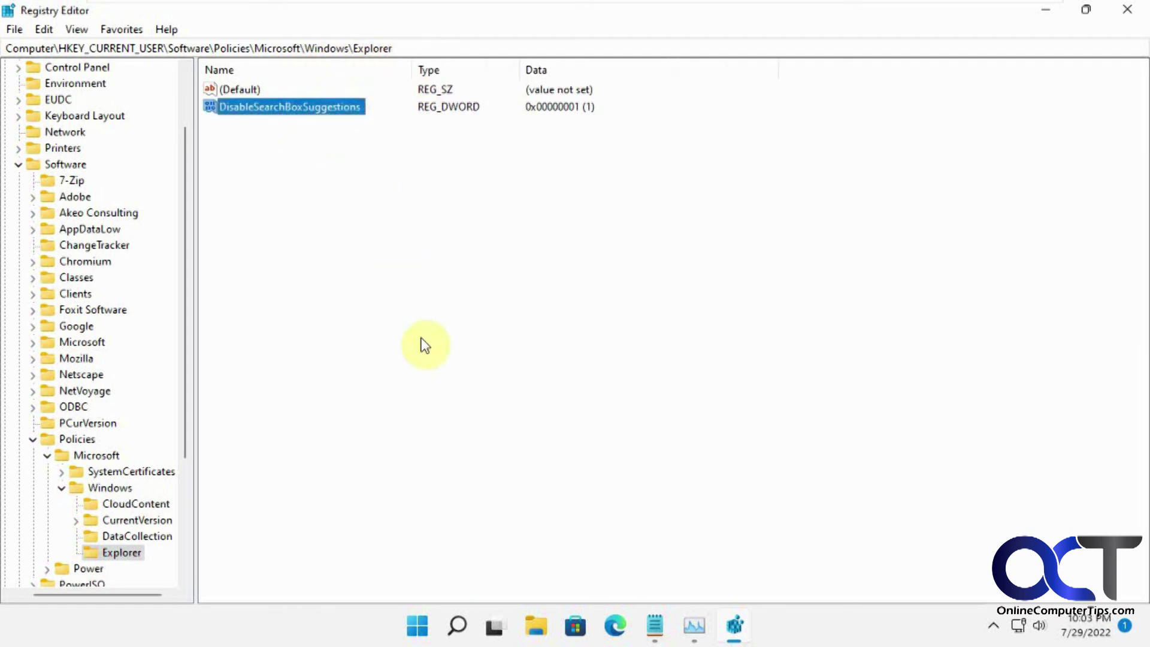
left_click(459, 627)
left_click(462, 630)
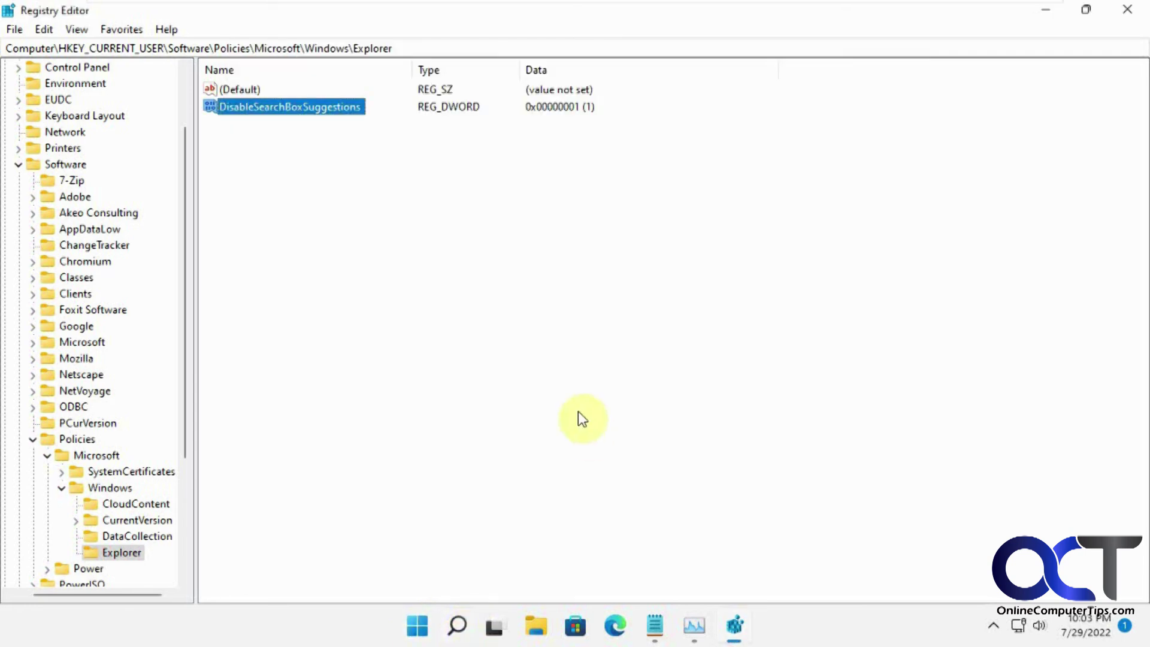